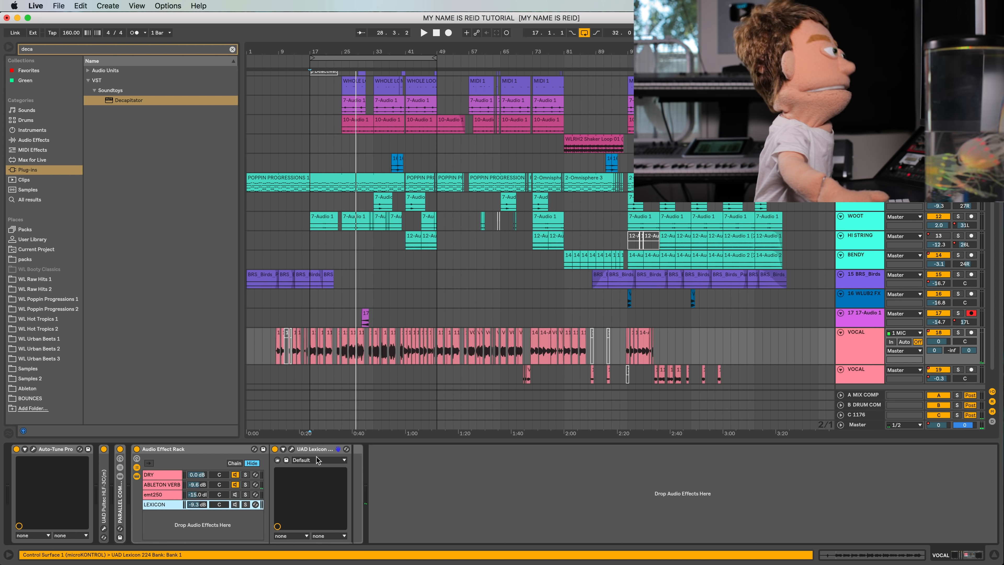
Paste DeEsser Mono and Decapitator ahead of UAD Lexicon 224, and play with the LEXICON chain active in place of ABLETON VERB.
left_click(322, 450)
key("super+c")
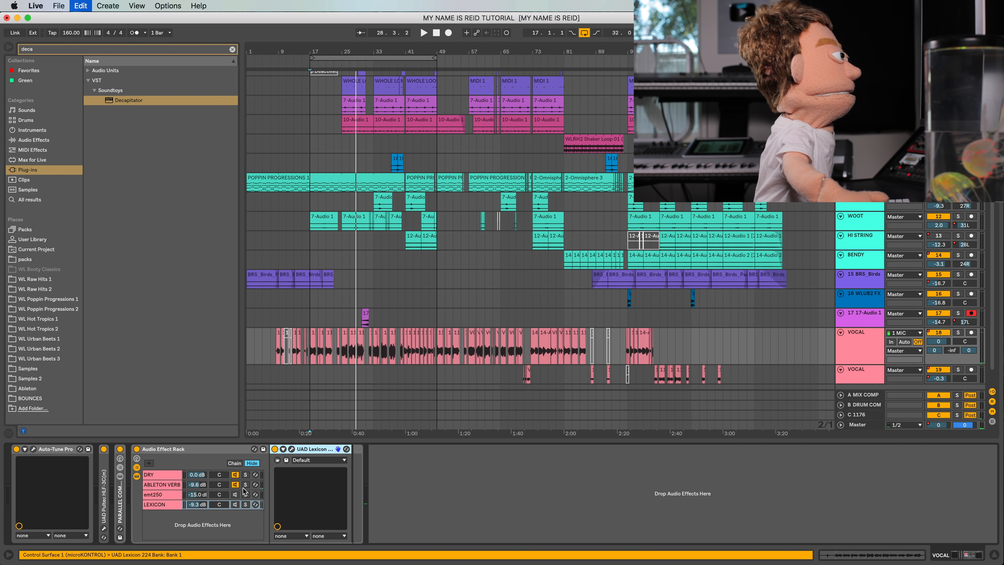
left_click(235, 505)
left_click(236, 485)
key("space")
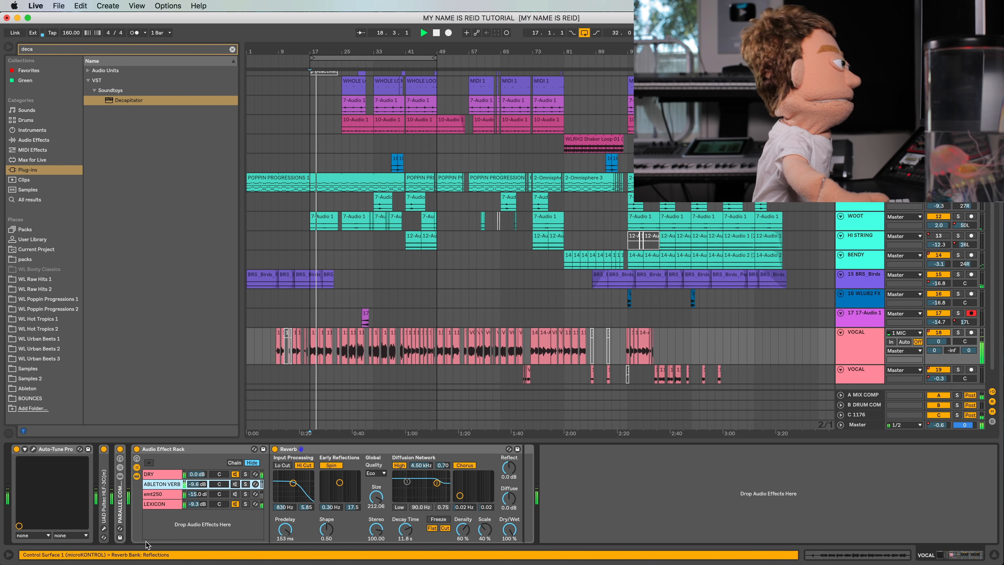
Compare the LEXICON chain with DeEsser Mono and Decapitator bypassed and active during playback, and inspect the Decapitator settings.
left_click(156, 504)
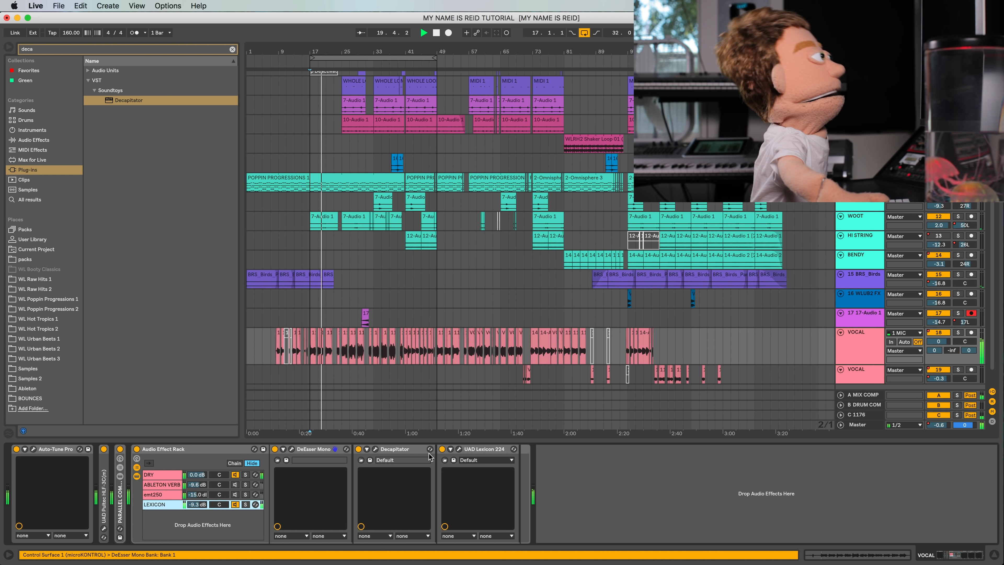
left_click(396, 451)
key("0")
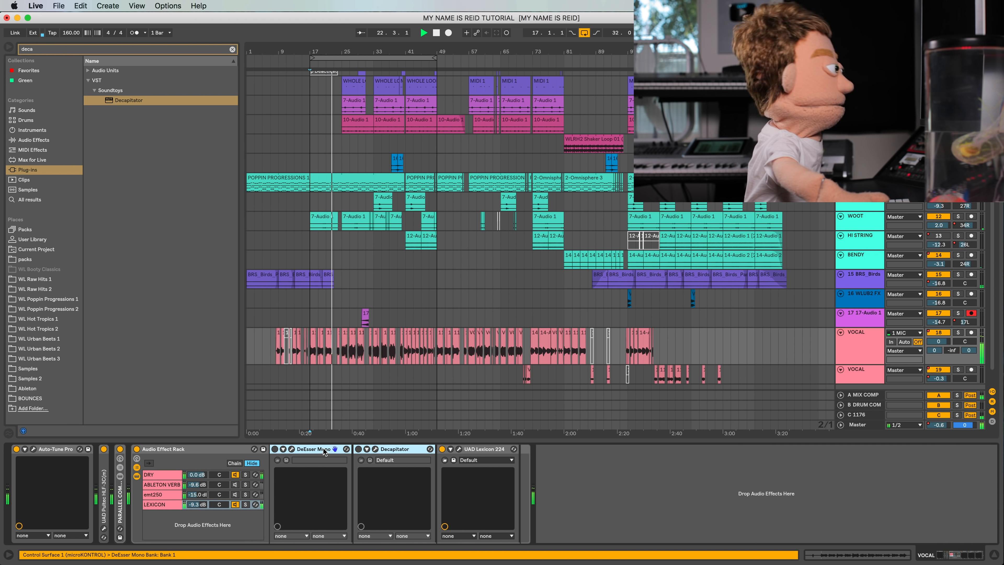
left_click(377, 450)
left_click(375, 449)
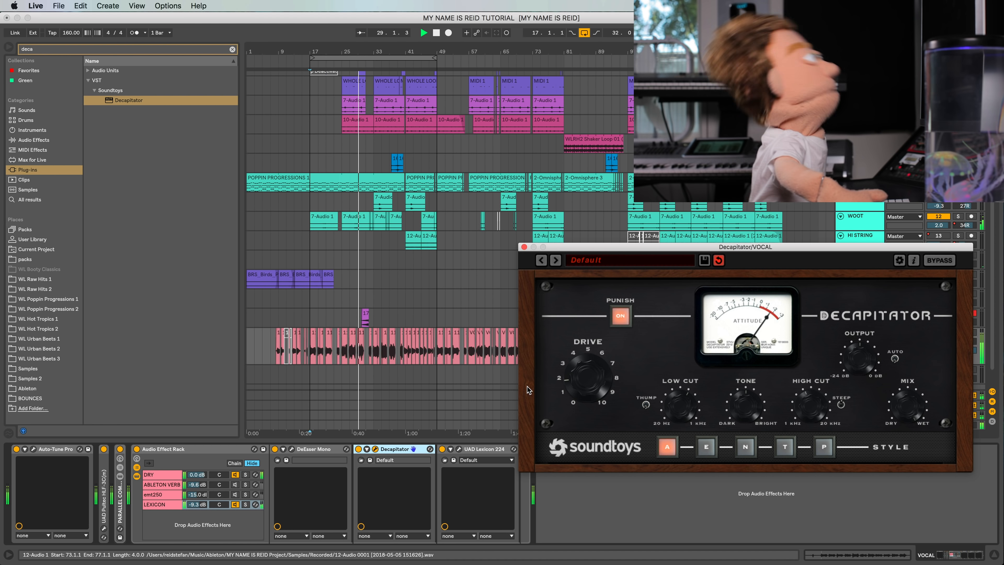
left_click(524, 247)
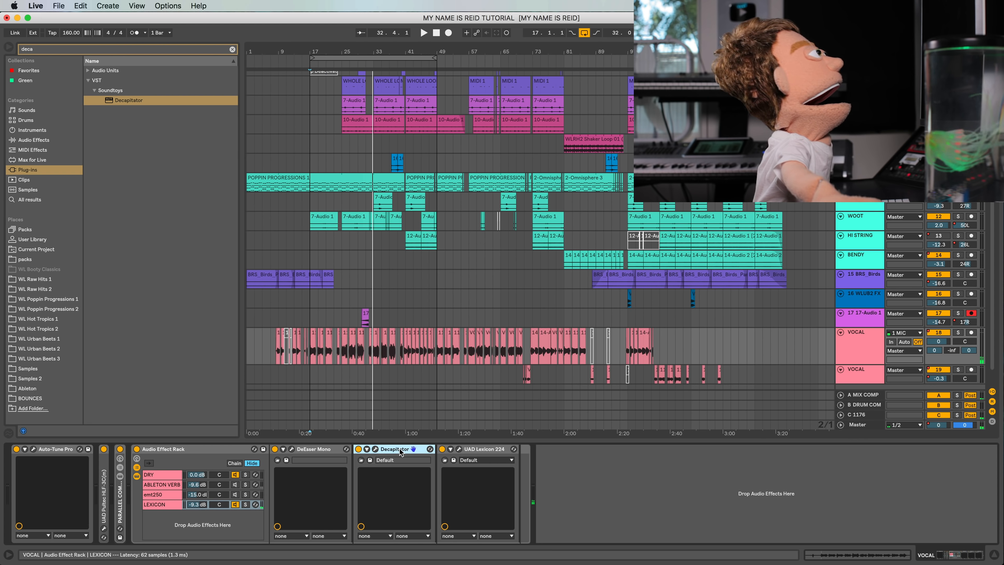
left_click(375, 449)
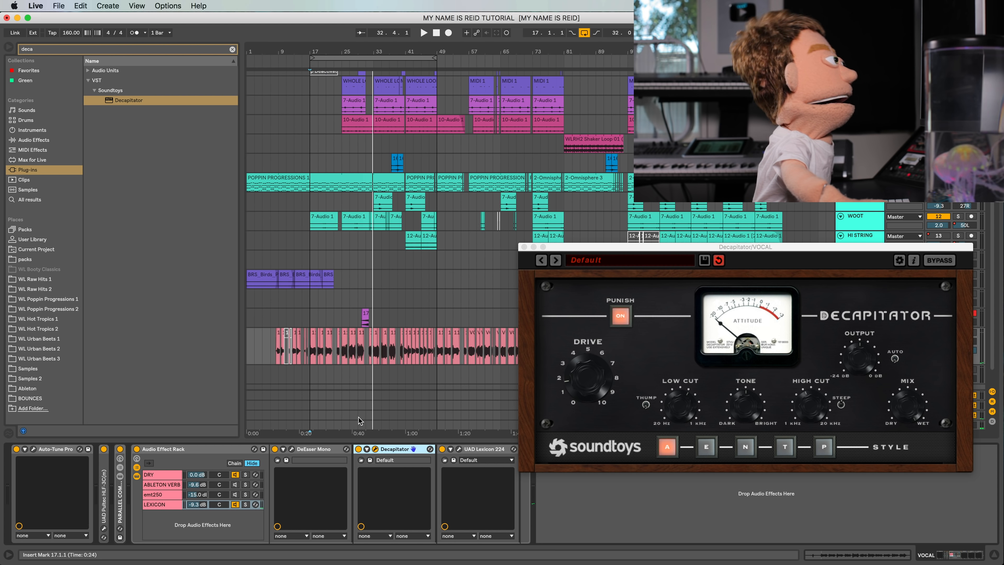
Try Redux after a bypassed Decapitator in the LEXICON chain, with bit reduction turned on at 14.
left_click(32, 139)
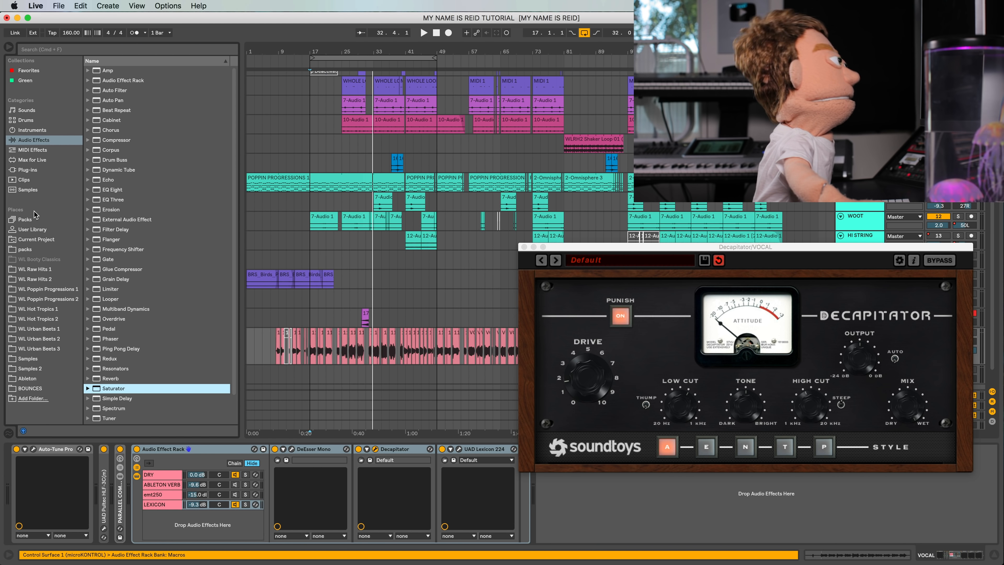
left_click_drag(112, 358, 410, 451)
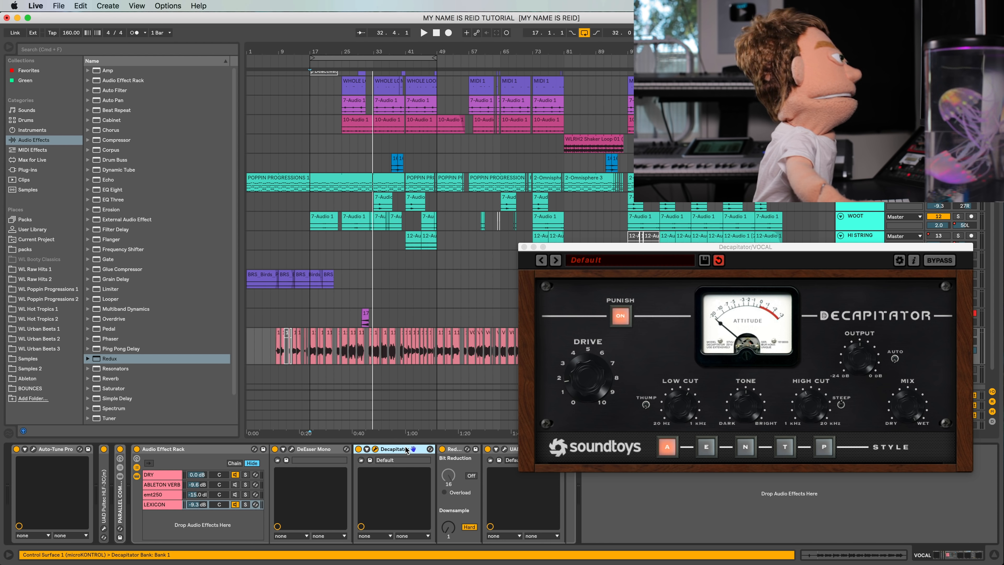
key("0")
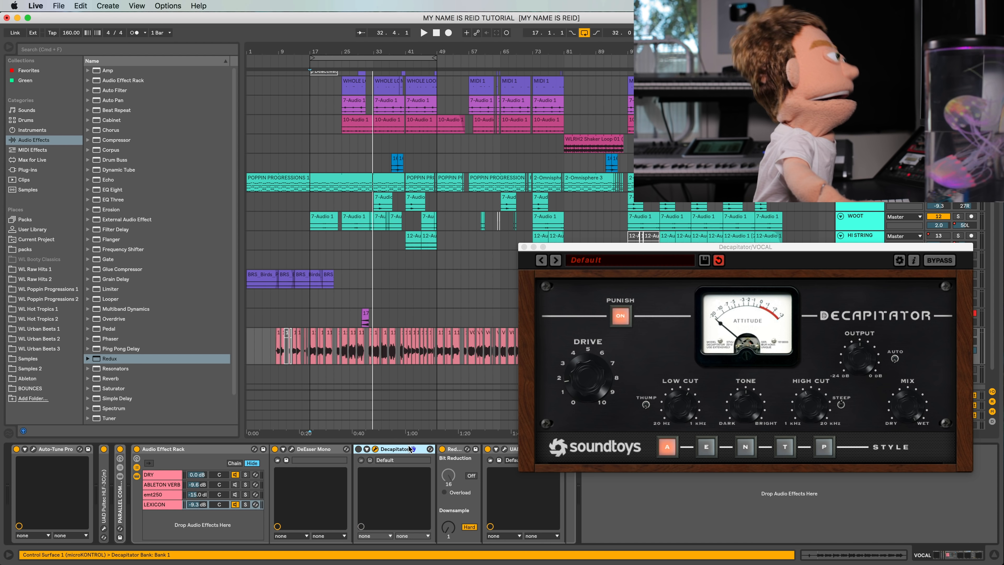
left_click(472, 476)
left_click_drag(450, 476, 450, 490)
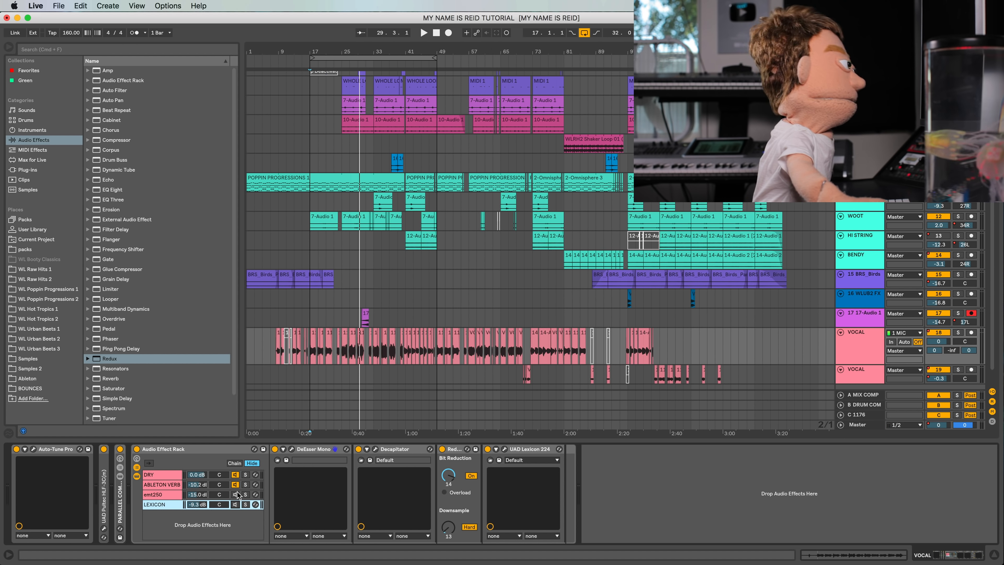
Audition narrower and wider stereo settings on the ABLETON VERB chain's Reverb during playback and set Stereo to 120.
left_click(158, 486)
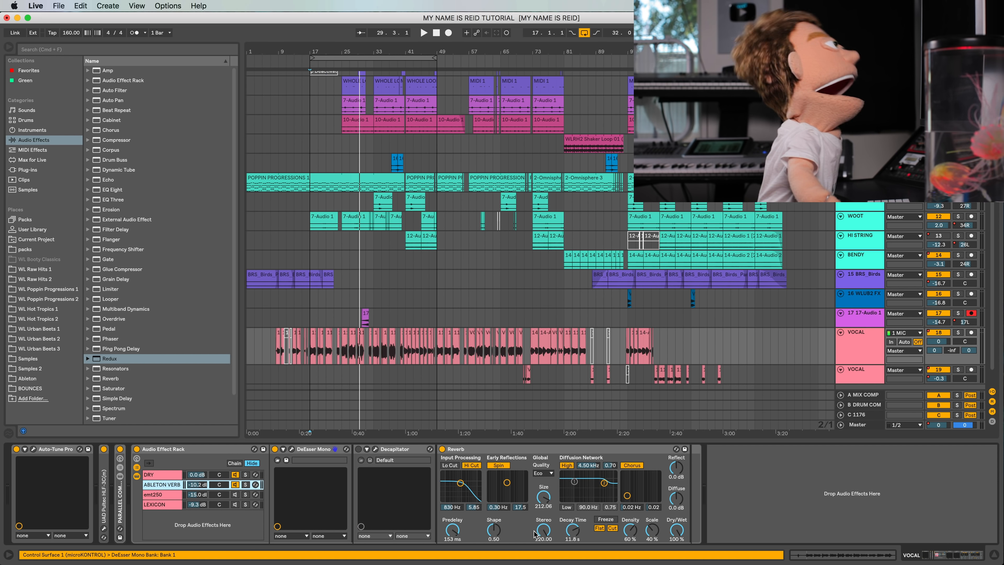
left_click_drag(544, 530, 544, 539)
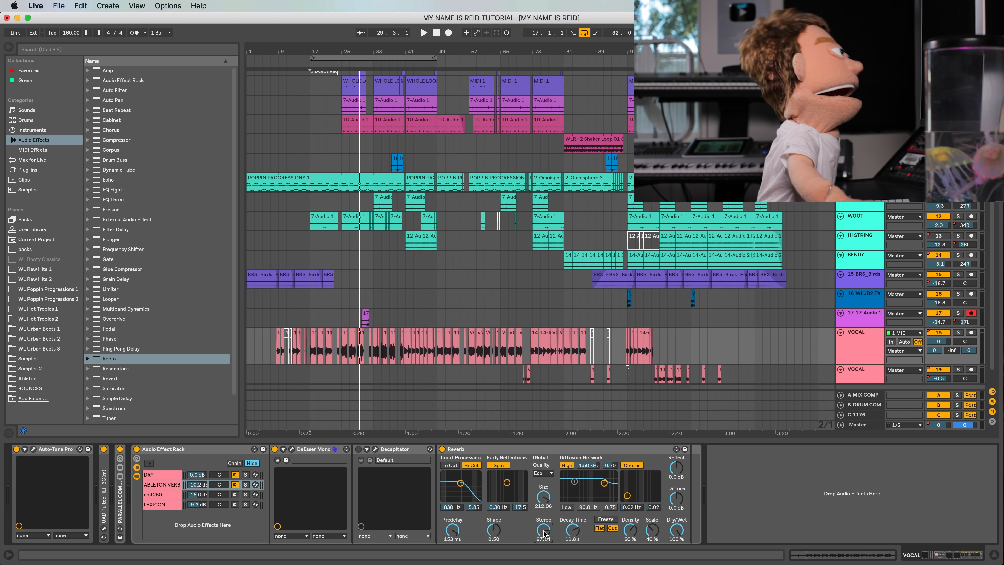
key("space")
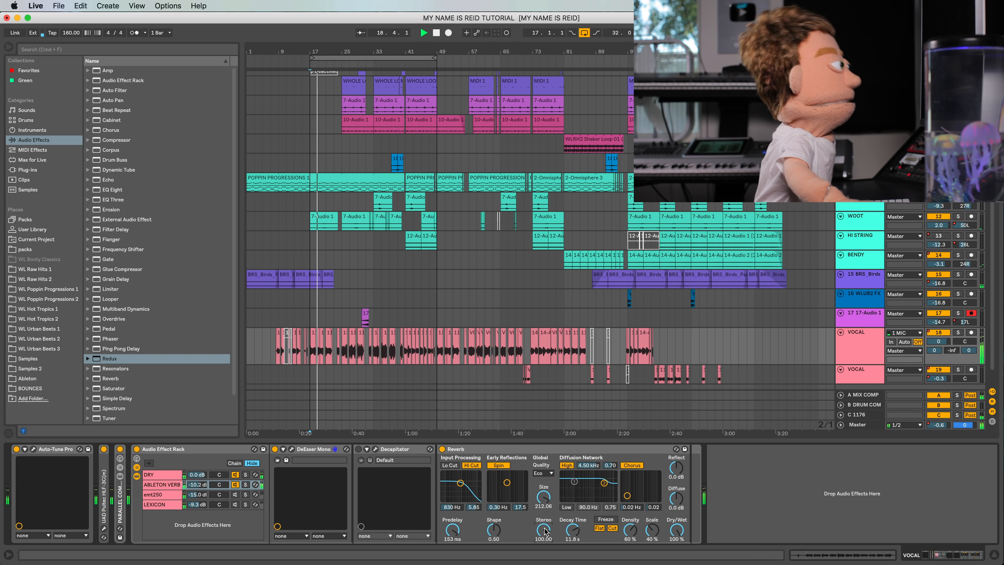
left_click_drag(545, 531, 546, 523)
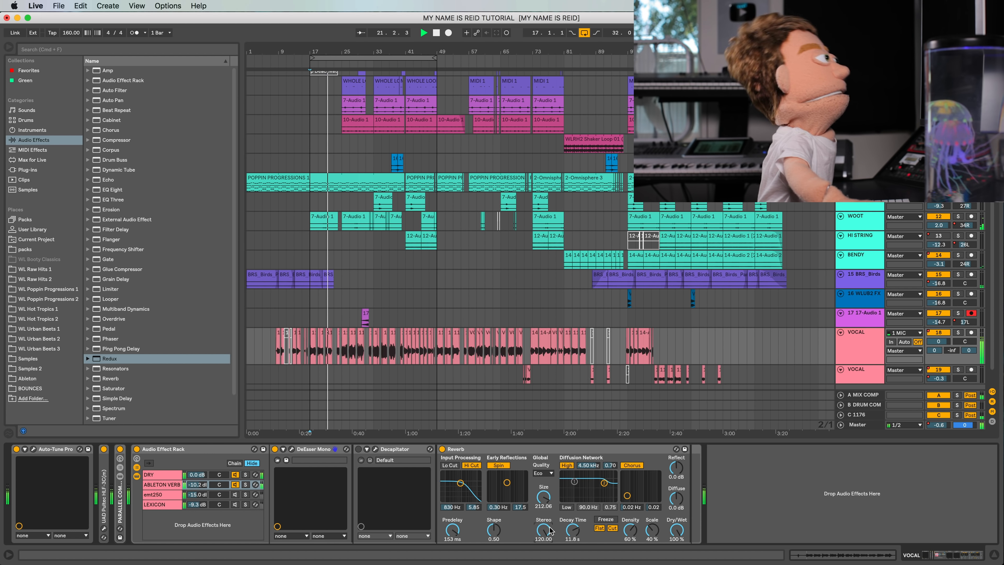
key("space")
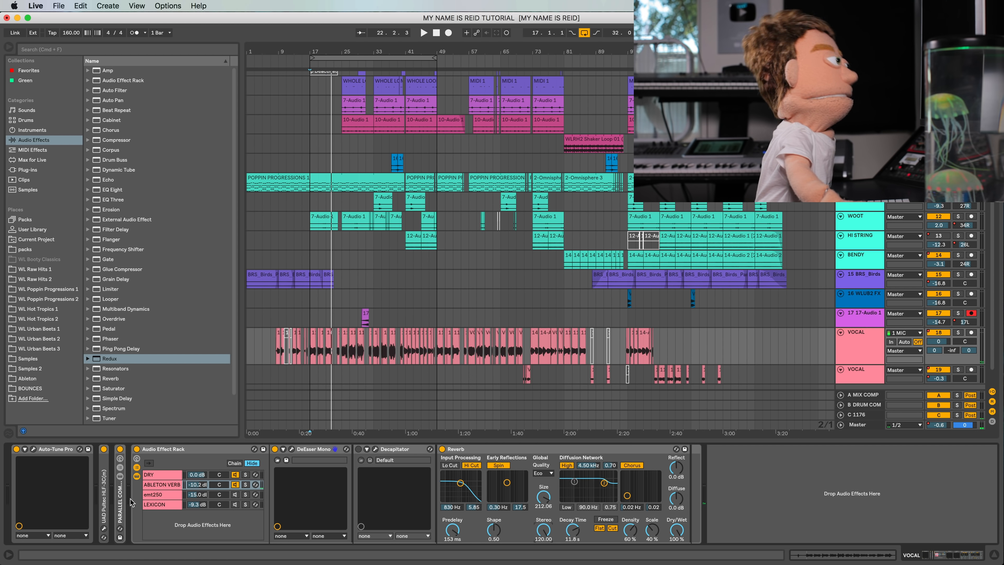
Insert the UAD SPL Vitalizer MK2-T after UAD EMT 250 in the emt250 chain and turn up its Stereo Expander.
left_click(168, 495)
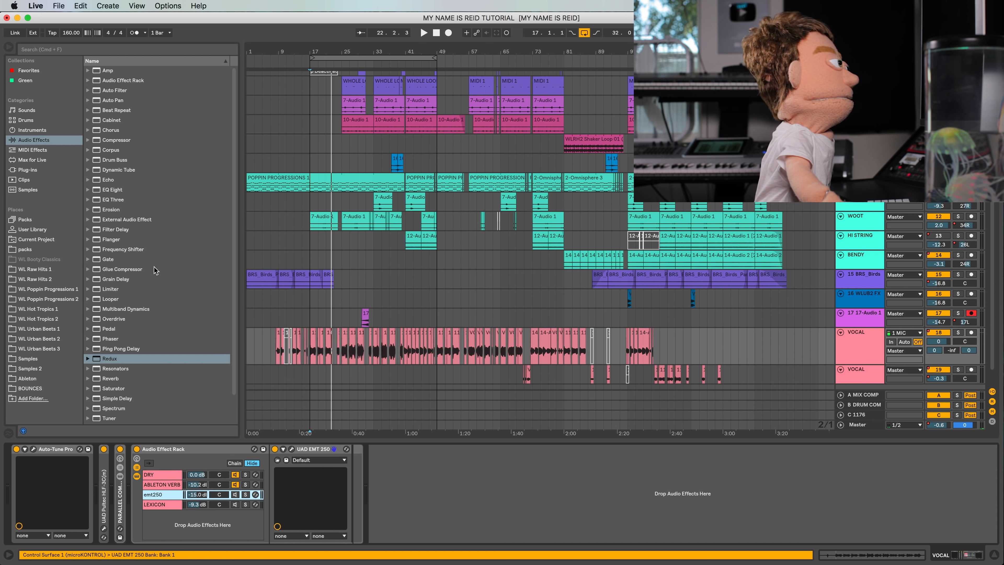
left_click(78, 48)
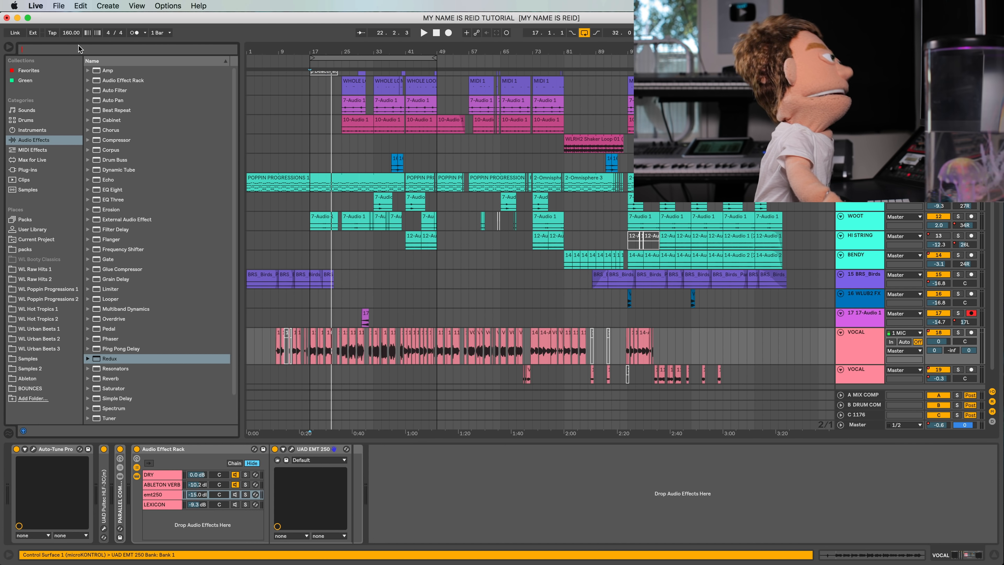
type("vital")
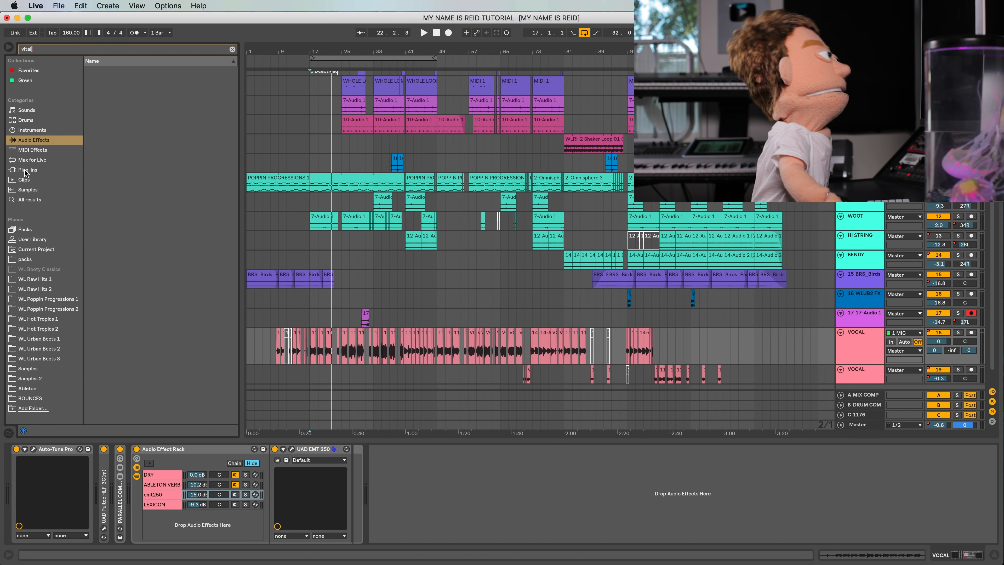
left_click(33, 170)
left_click(132, 111)
left_click_drag(132, 114, 358, 471)
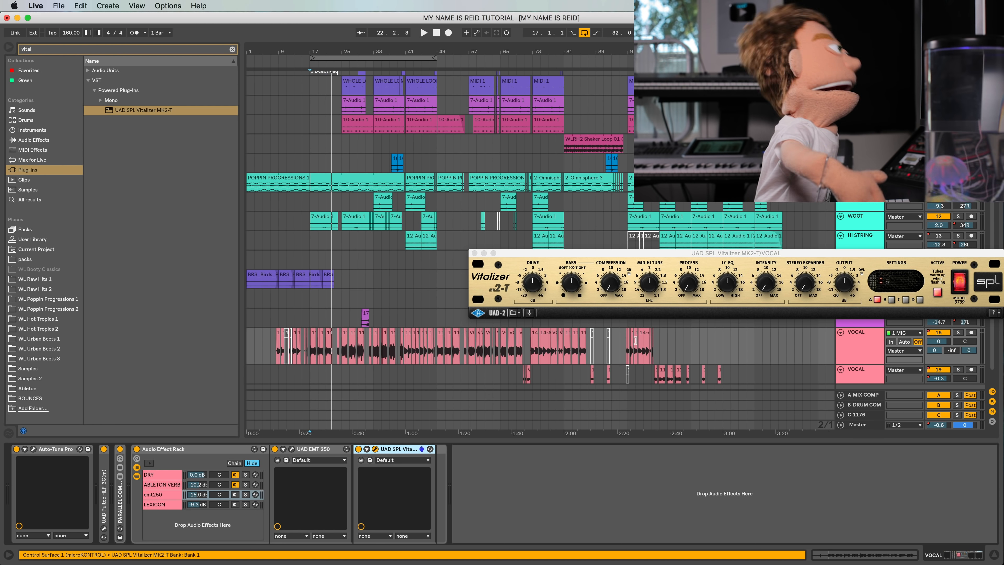
left_click_drag(805, 280, 805, 254)
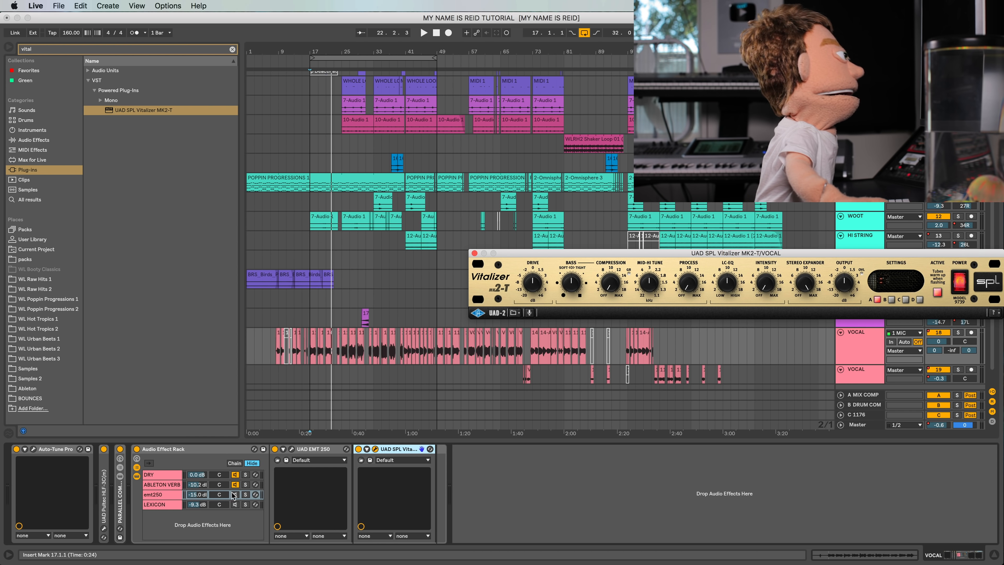
Deactivate the ABLETON VERB chain and copy its DeEsser Mono and Decapitator ahead of UAD EMT 250 in the emt250 chain.
left_click(241, 485)
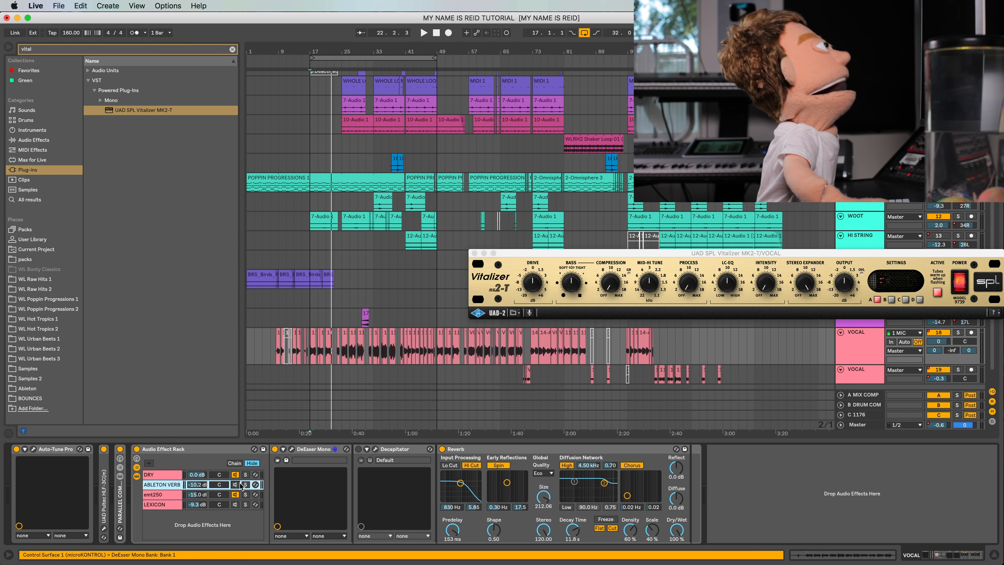
left_click(390, 449)
left_click(318, 449, "shift")
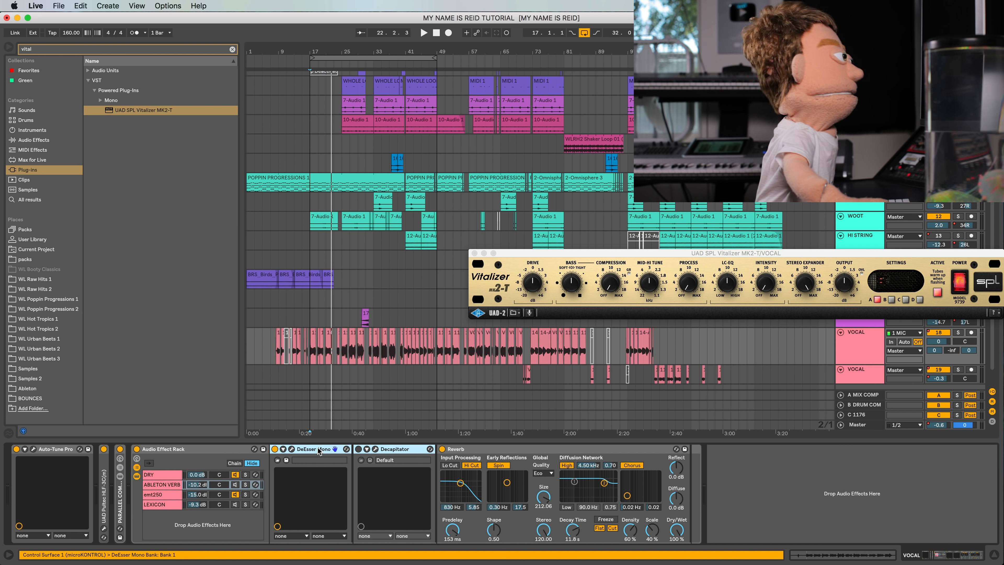
left_click(161, 495)
left_click(318, 449)
key("super+v")
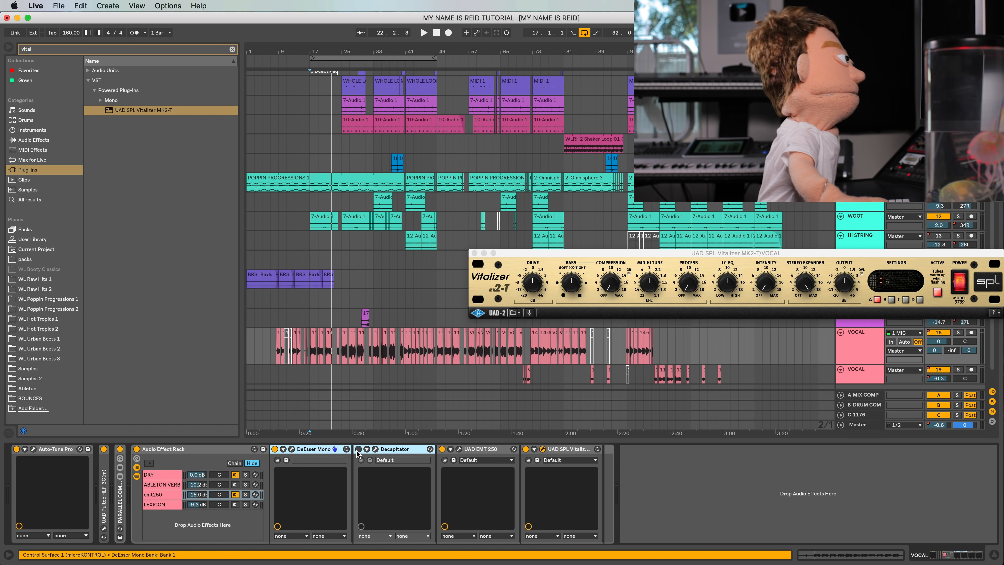
Turn on Decapitator in the emt250 chain, adjust its Drive and start playback.
left_click(375, 449)
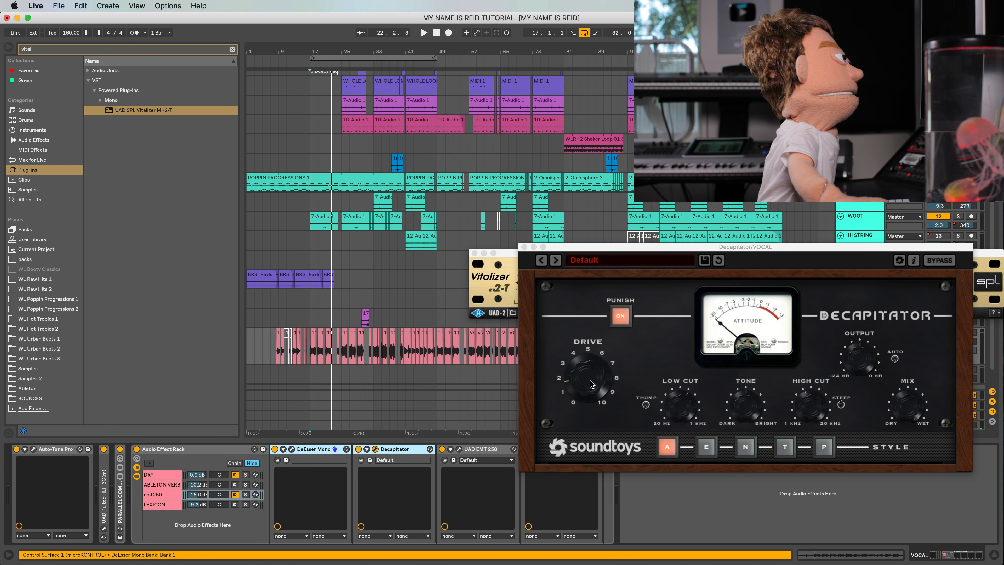
left_click_drag(590, 381, 587, 390)
key("space")
left_click(524, 247)
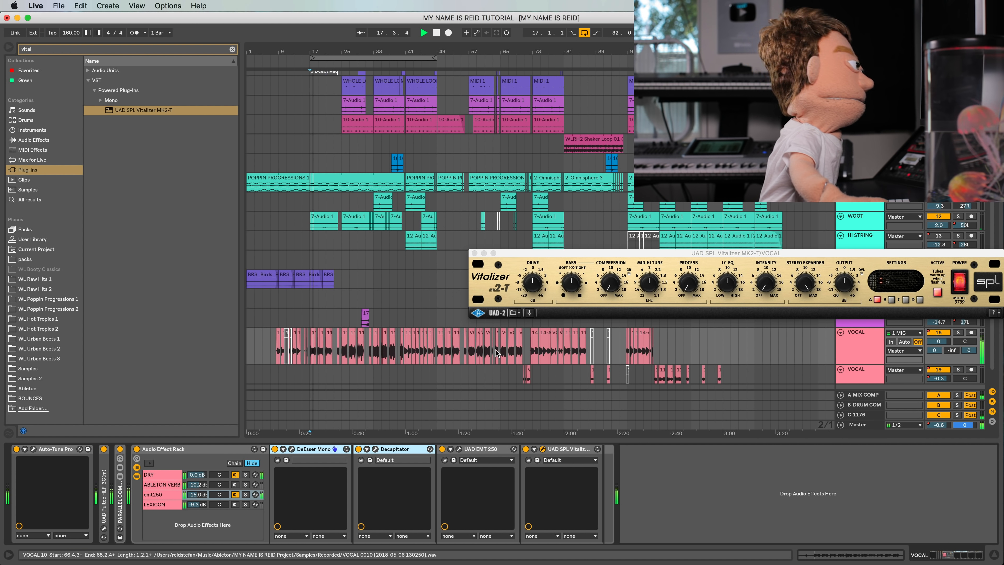
Compare the emt250 chain with the Vitalizer powered off and on, and lower the Vitalizer's Output.
left_click(558, 449)
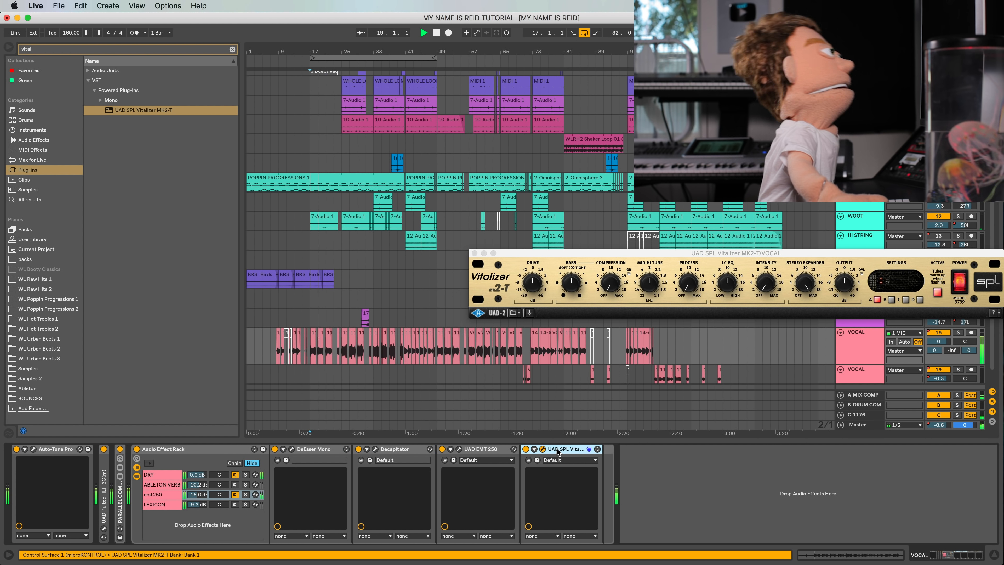
left_click(961, 286)
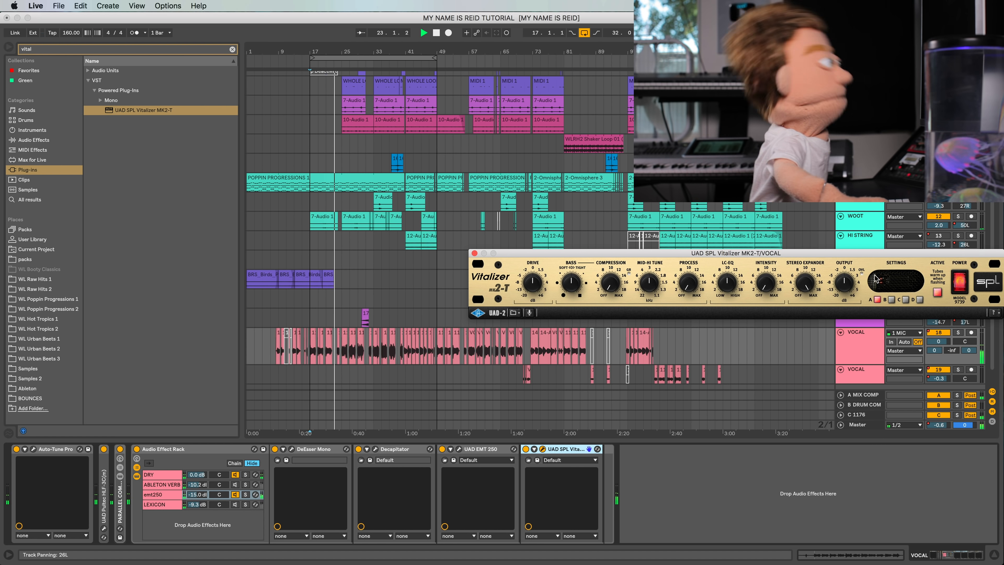
left_click_drag(844, 283, 844, 289)
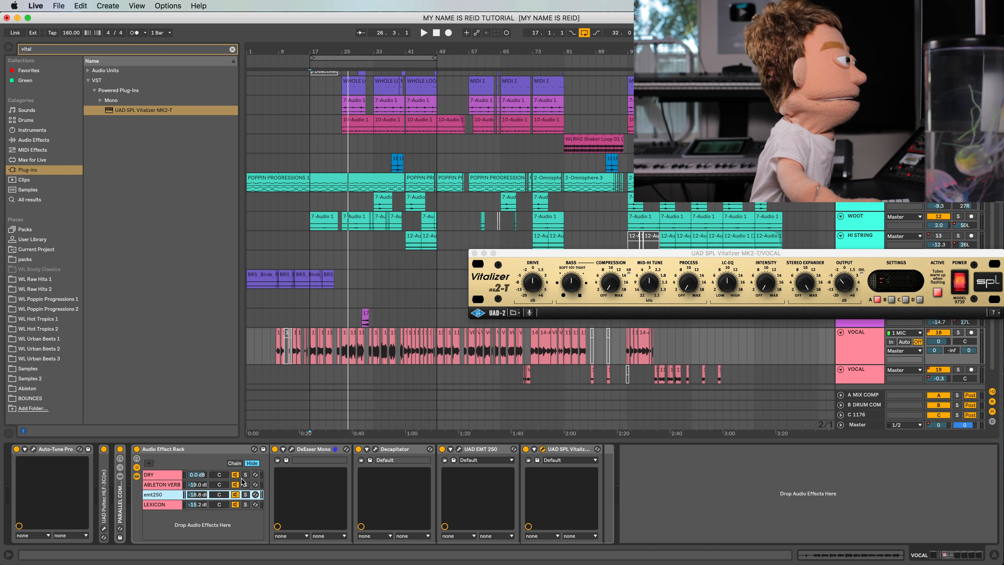
Check the UAD EMT 250 settings and shorten the Decay Time of the ABLETON VERB chain's Reverb to 9.81 s.
left_click(459, 449)
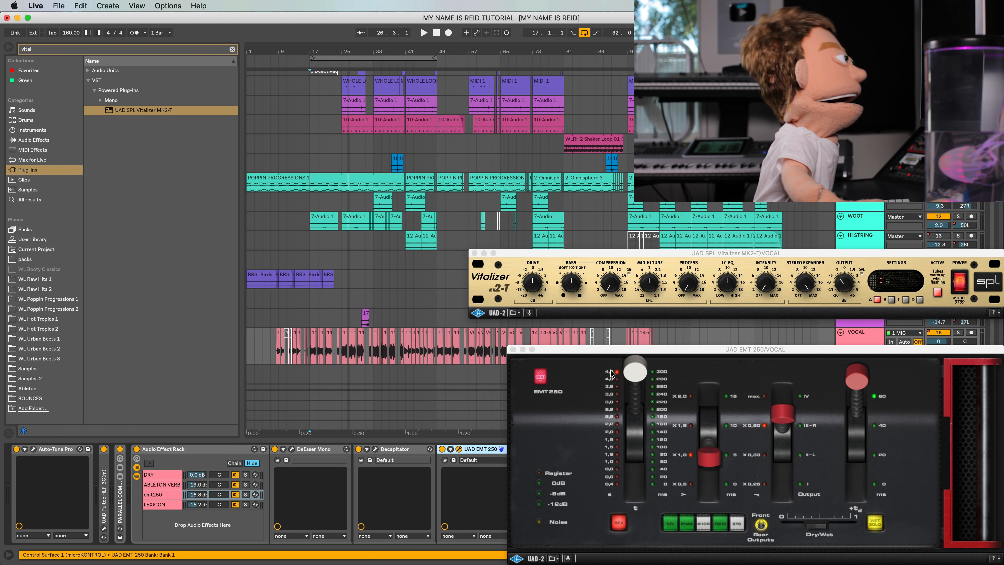
left_click(514, 349)
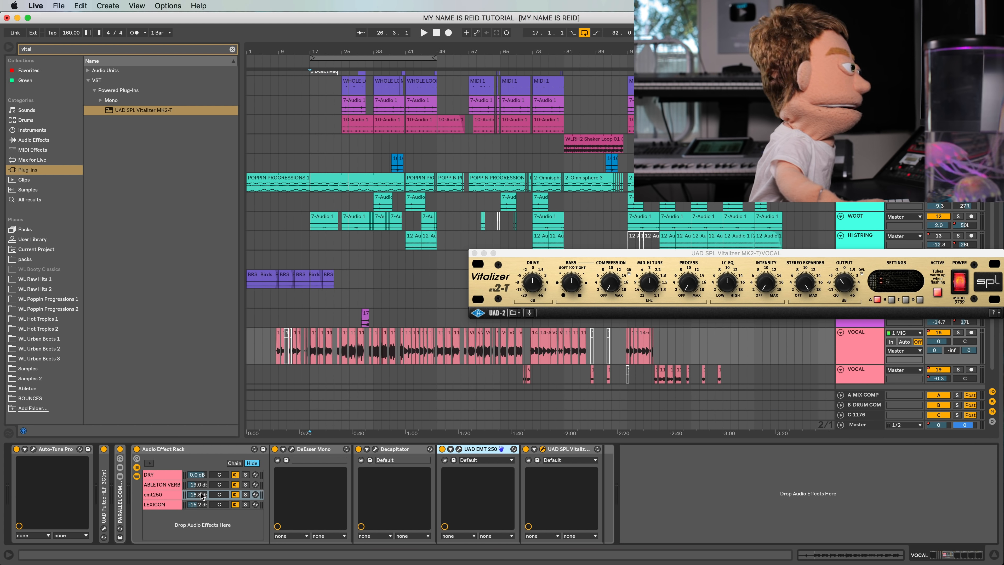
left_click(174, 486)
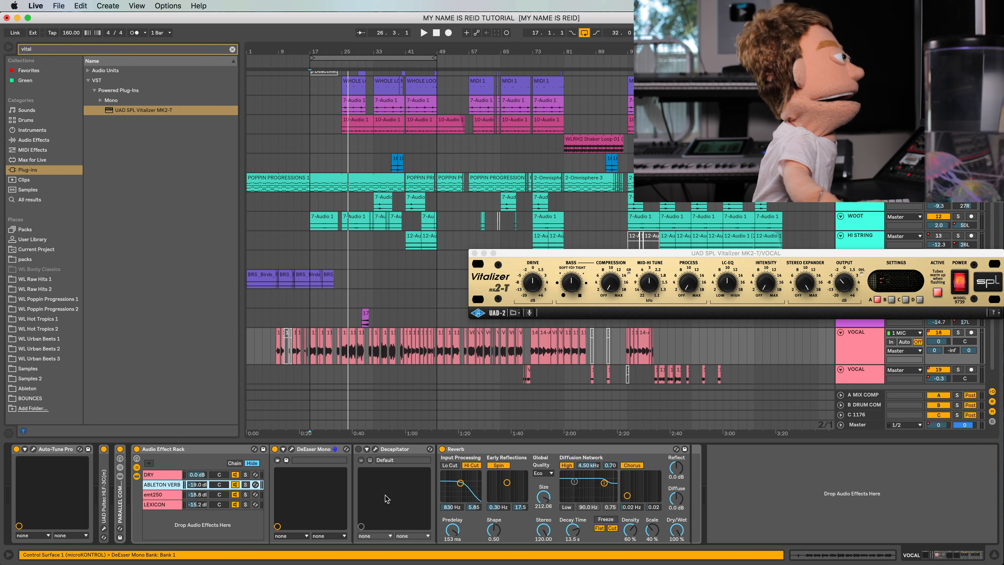
left_click_drag(572, 531, 572, 538)
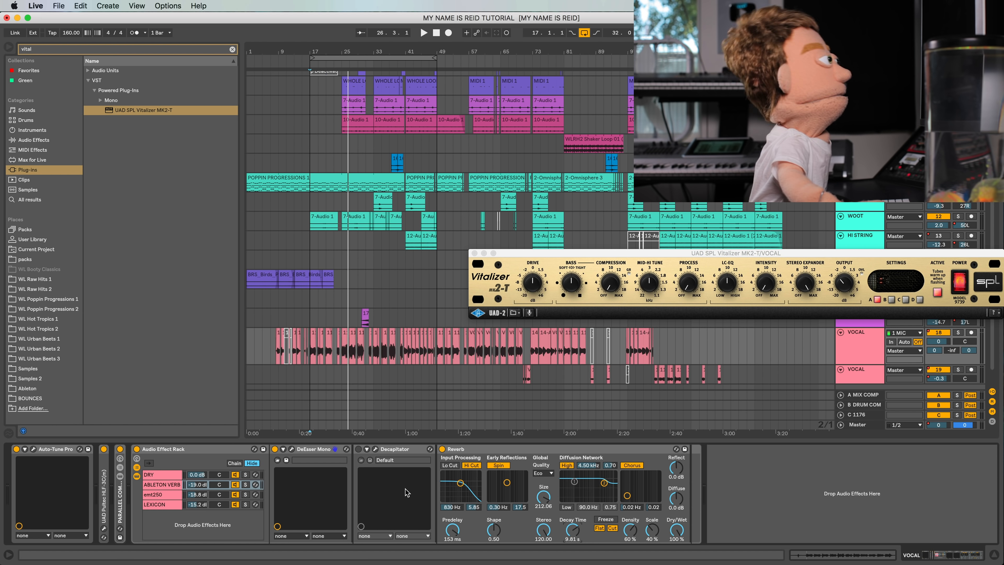
Deactivate the LEXICON chain and play the vocal from bar 17.
left_click(233, 507)
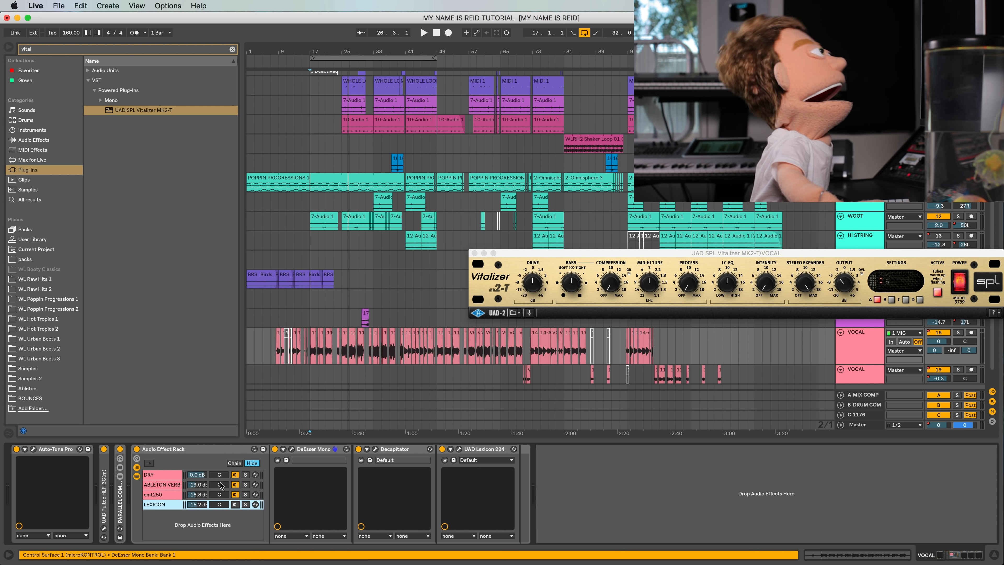
key("space")
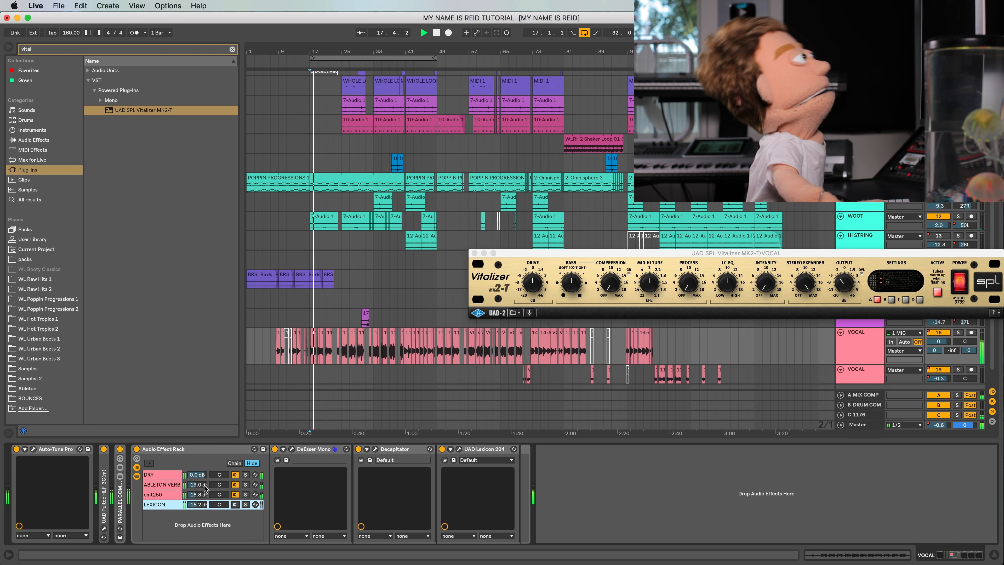
Set ABLETON VERB to -18.4 dB panned 23L and emt250 to -17.4 dB panned 24R, and play the vocal.
left_click_drag(198, 483, 200, 490)
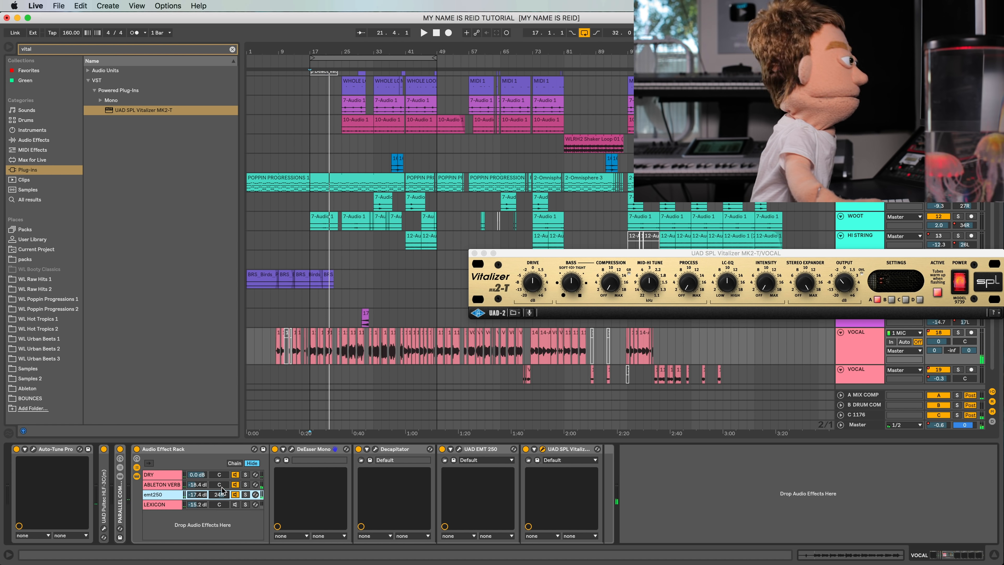
left_click_drag(222, 487, 221, 491)
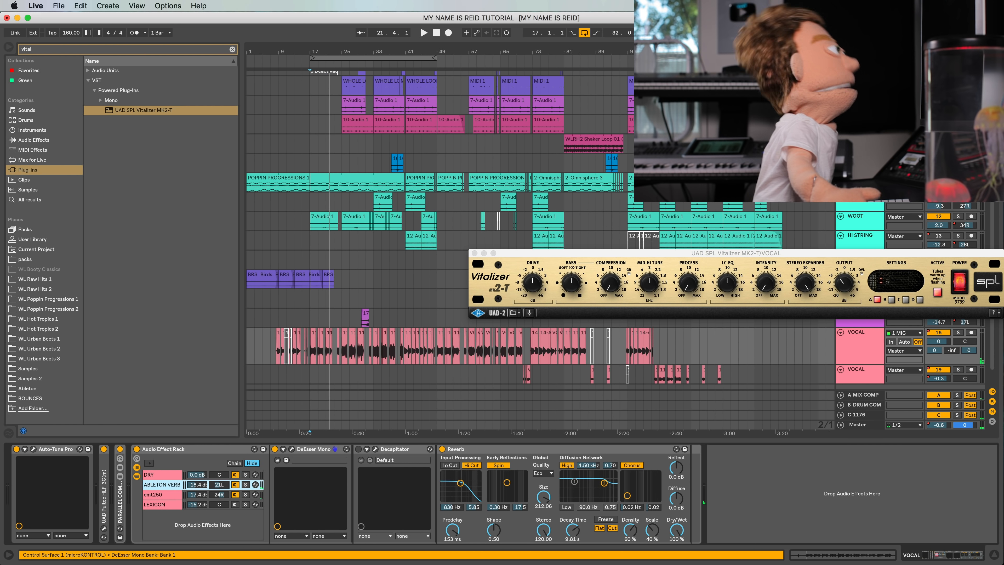
left_click_drag(218, 488, 219, 489)
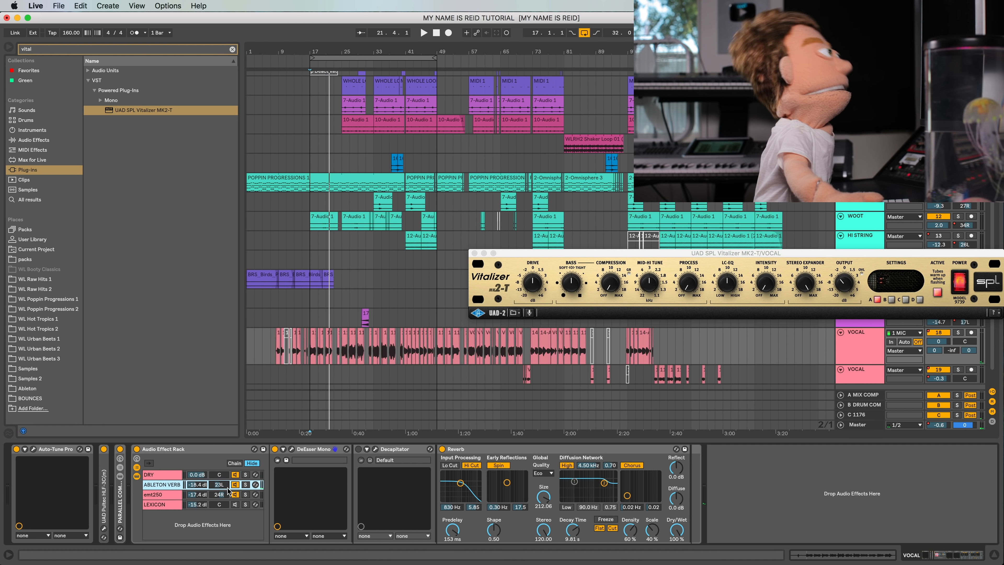
key("space")
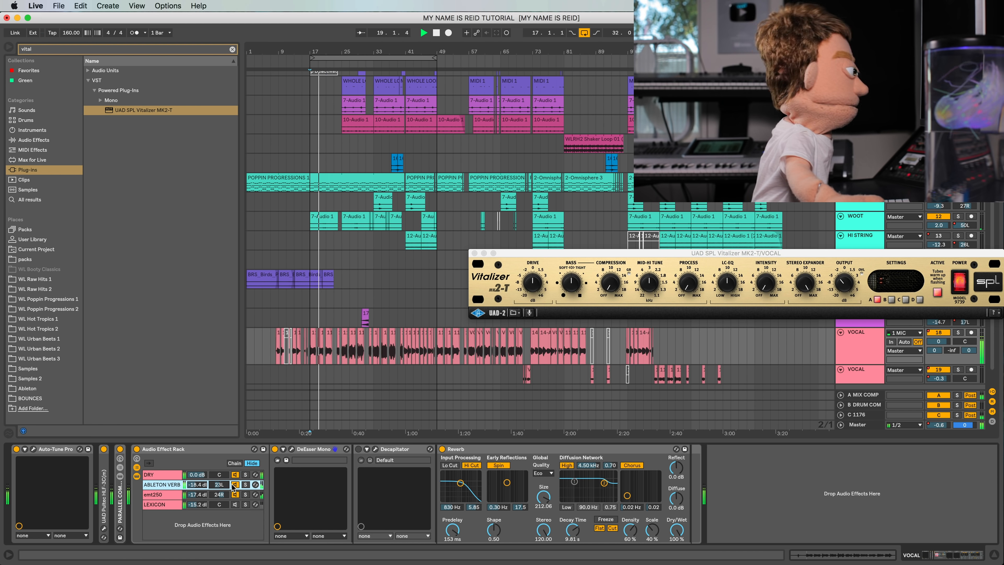
Reactivate the LEXICON chain, play the vocal from about bar 25 and set the chain's volume to -17.4 dB.
left_click(220, 495)
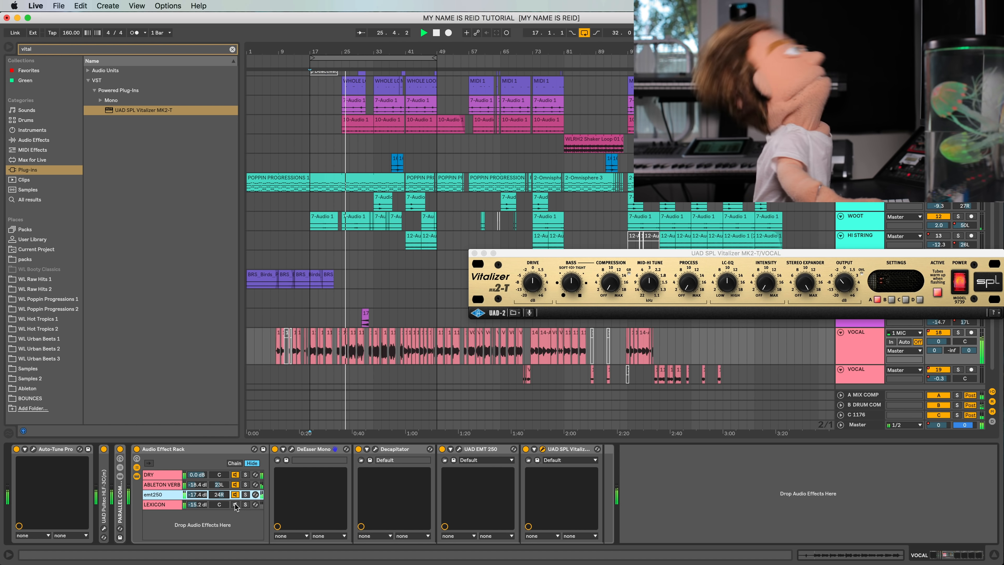
left_click(236, 505)
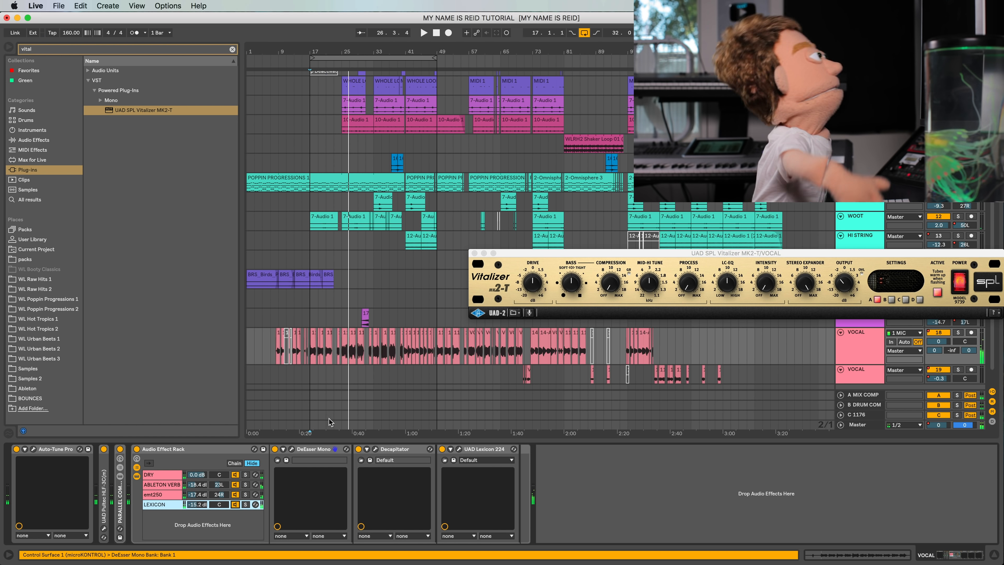
left_click(345, 332)
key("space")
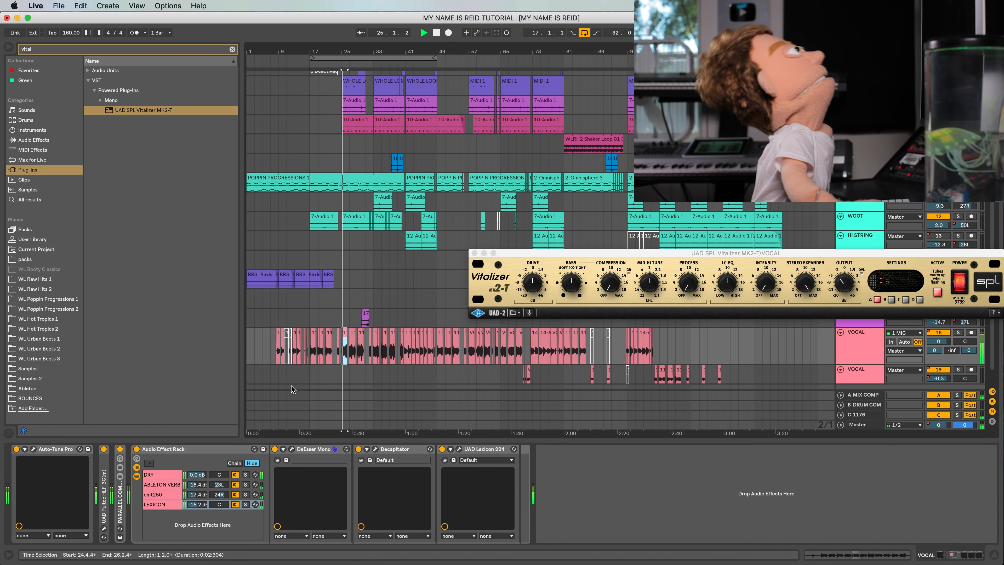
left_click_drag(196, 506, 196, 513)
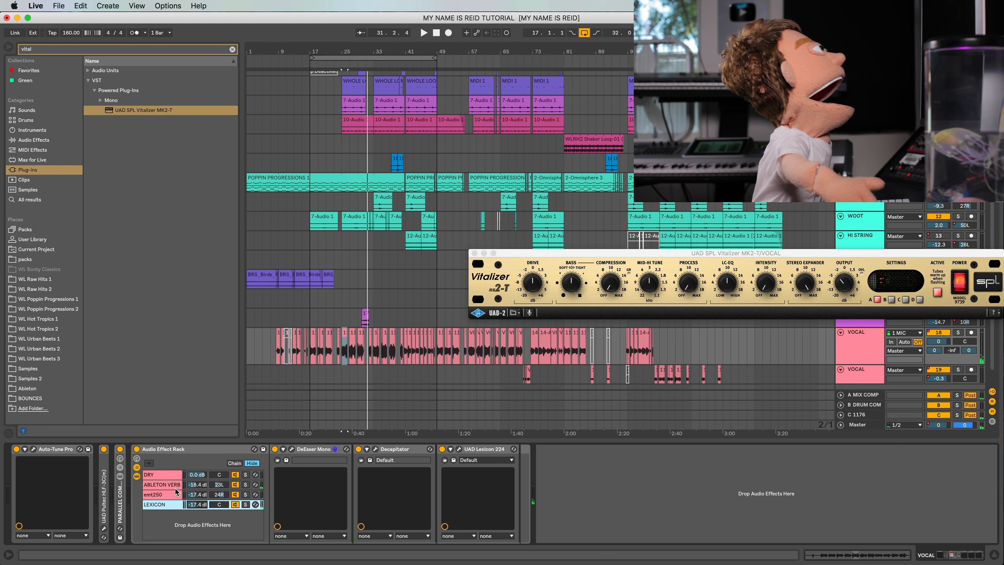
Add a Compressor after the Reverb in the ABLETON VERB chain and set its threshold to -26.3 dB during playback.
left_click(165, 485)
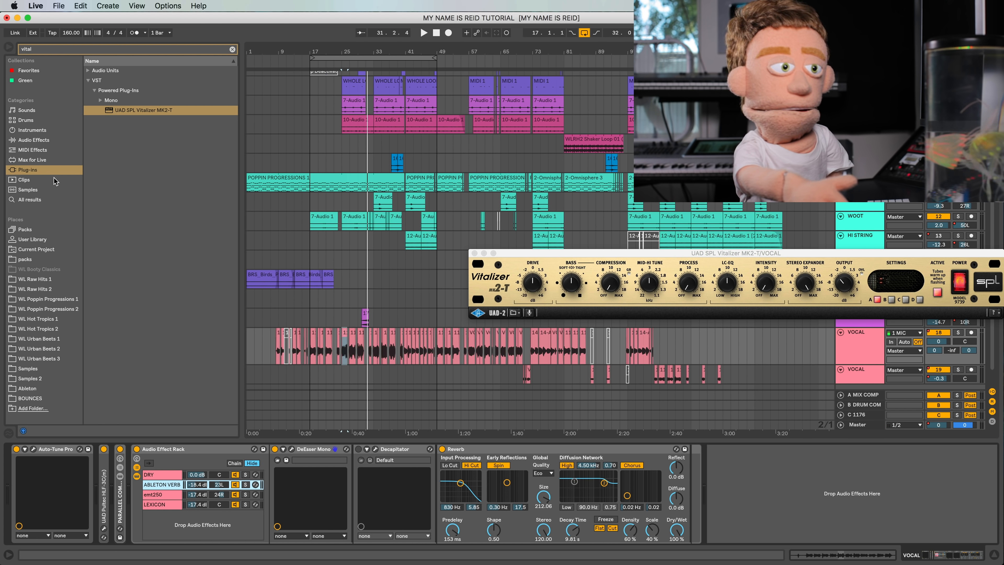
left_click(43, 139)
left_click(116, 144)
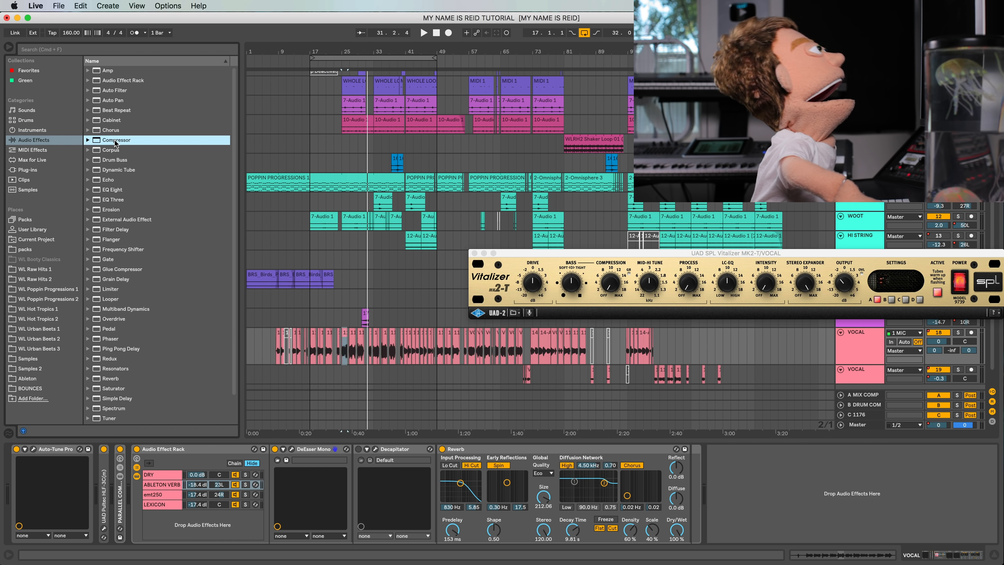
left_click_drag(116, 143, 702, 494)
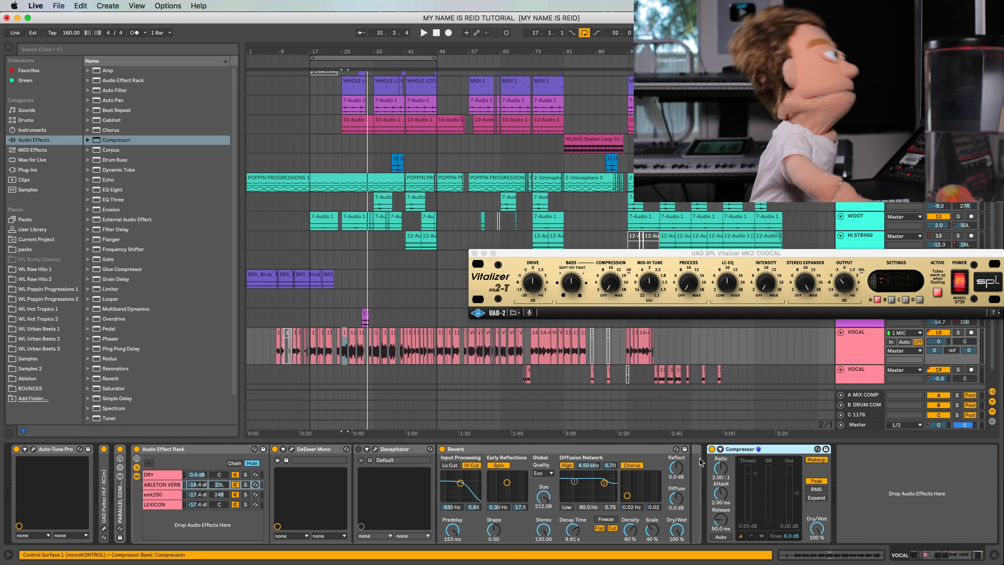
key("space")
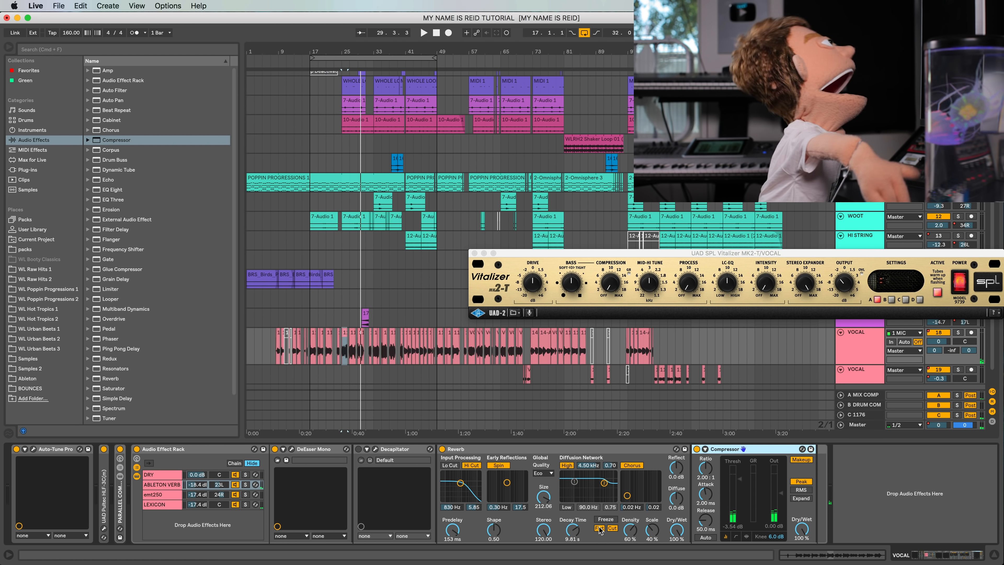
key("space")
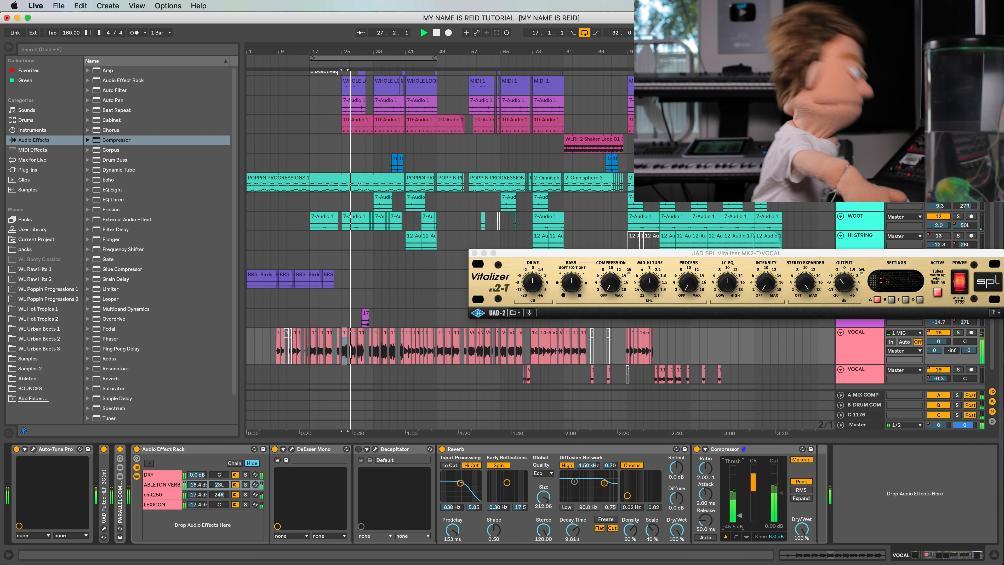
key("super+z")
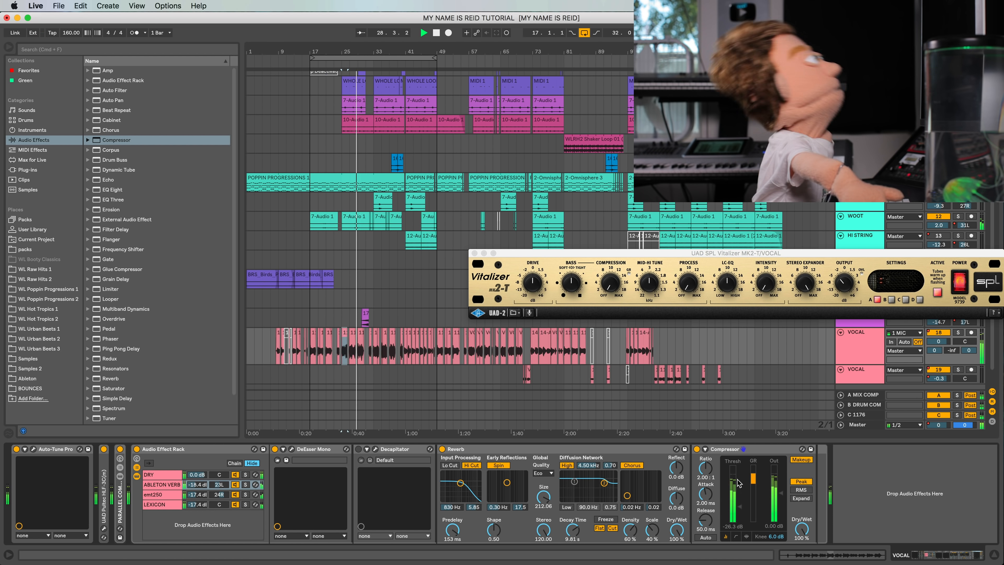
mouse_move(781, 493)
left_mouse_down()
mouse_move(781, 477)
mouse_move(782, 494)
left_mouse_up()
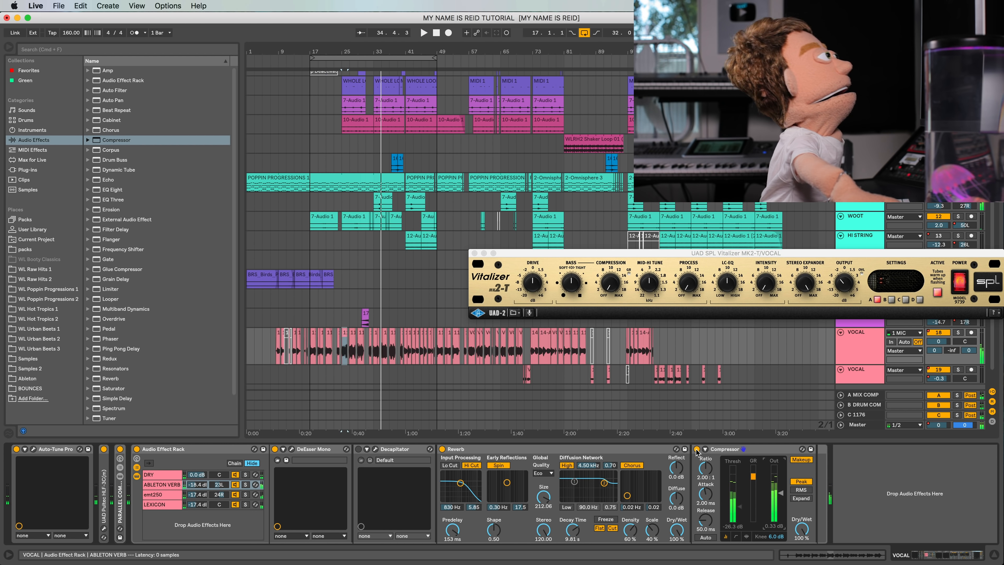
Find the MV2 Stereo plug-in, insert it after the ABLETON VERB chain's Reverb, and turn off the Compressor.
left_click(28, 169)
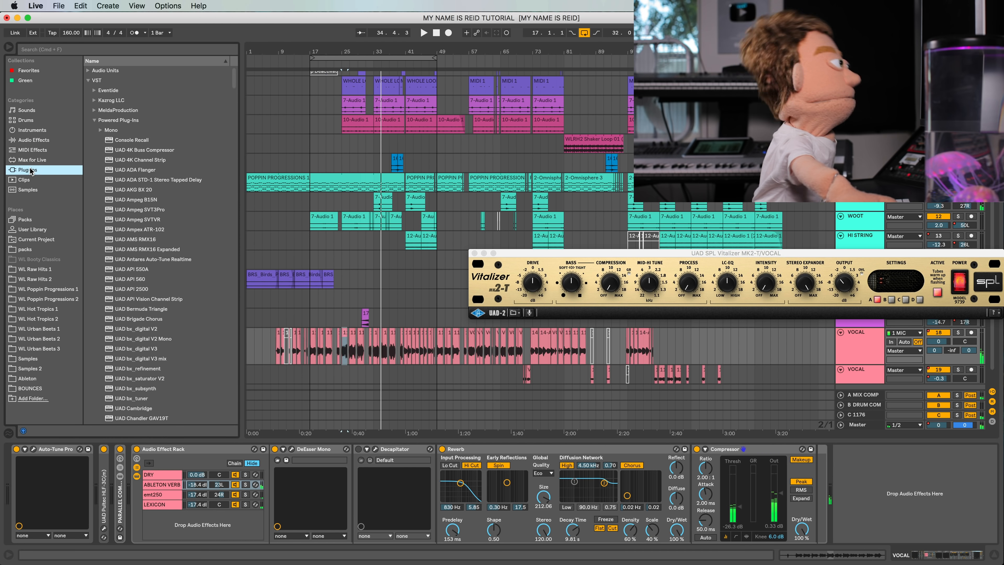
left_click(62, 48)
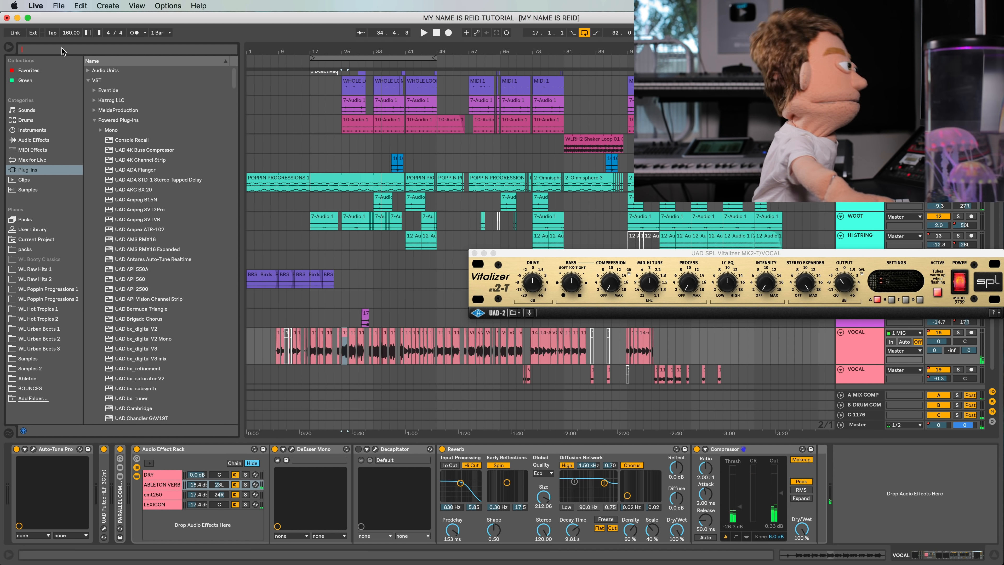
type("mv2")
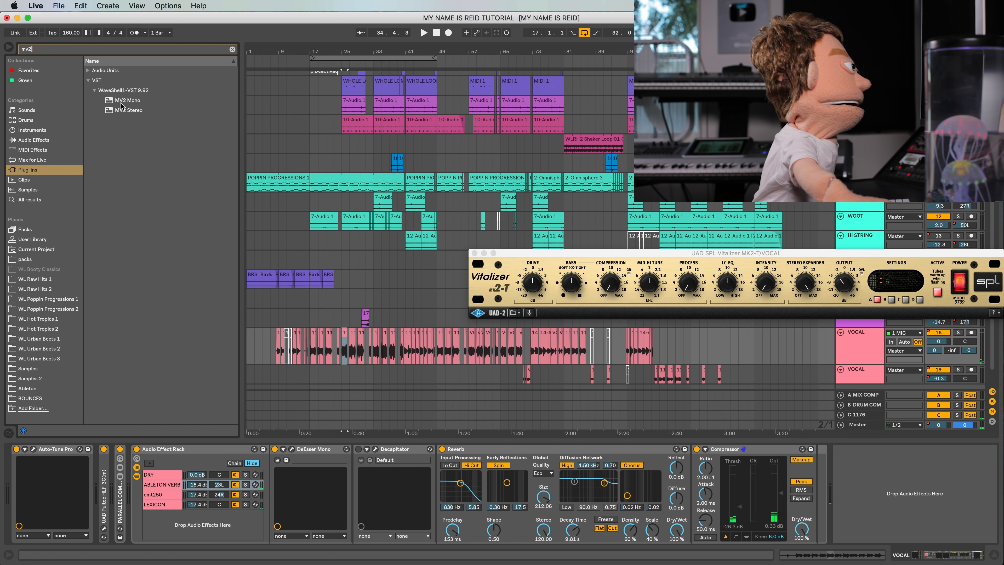
mouse_move(123, 110)
left_mouse_down()
mouse_move(721, 509)
mouse_move(708, 505)
left_mouse_up()
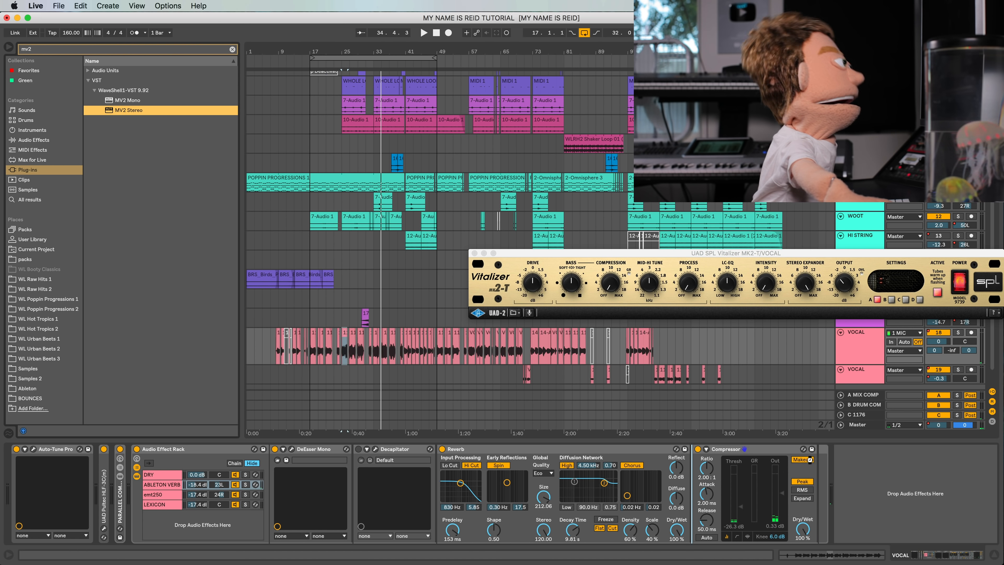
left_click_drag(745, 449, 746, 450)
left_click(779, 450)
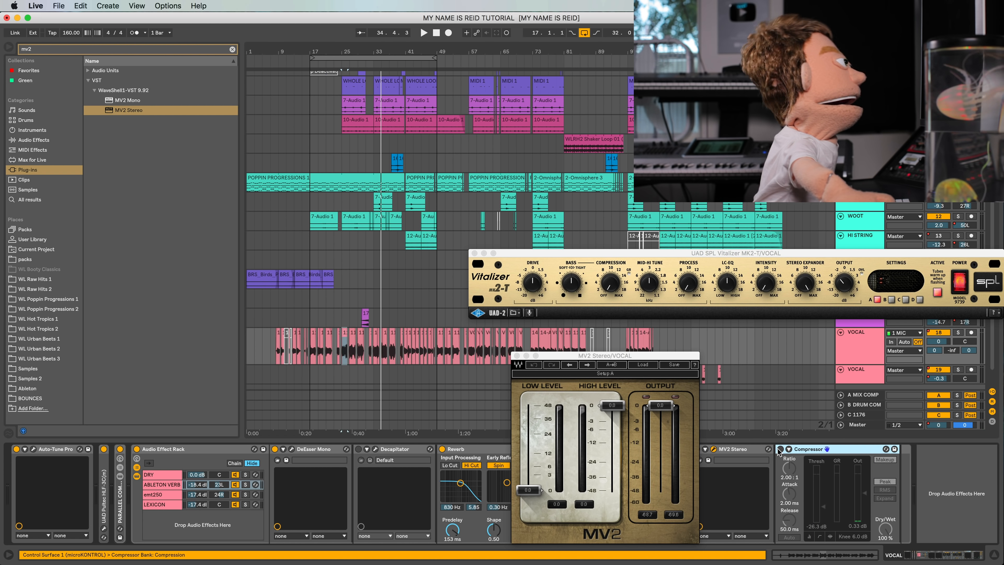
Raise MV2's Low Level to 2.7, lower its High Level to -2.9 and reduce its Output while playing the vocal.
left_click_drag(528, 490, 529, 474)
left_click_drag(612, 405, 660, 422)
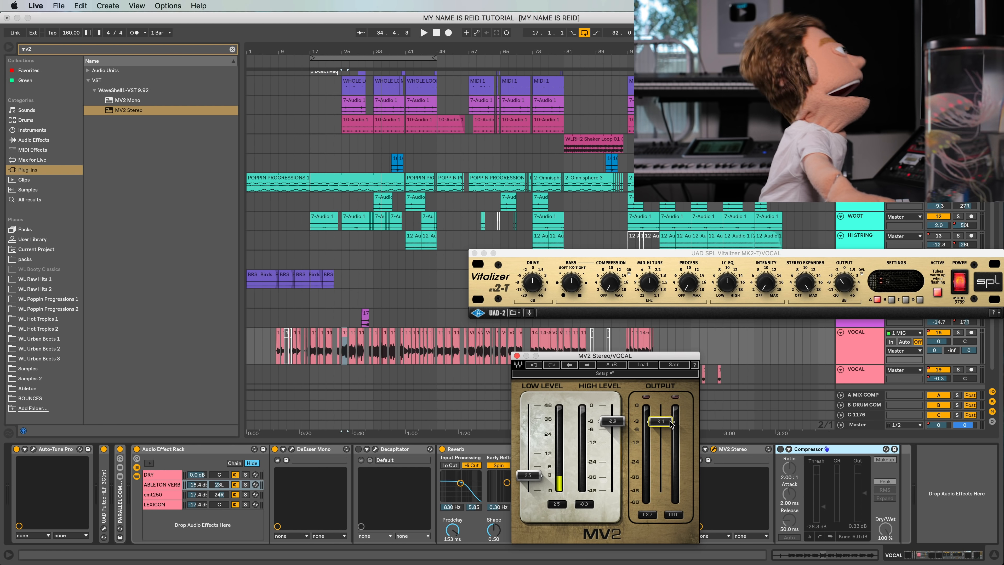
key("space")
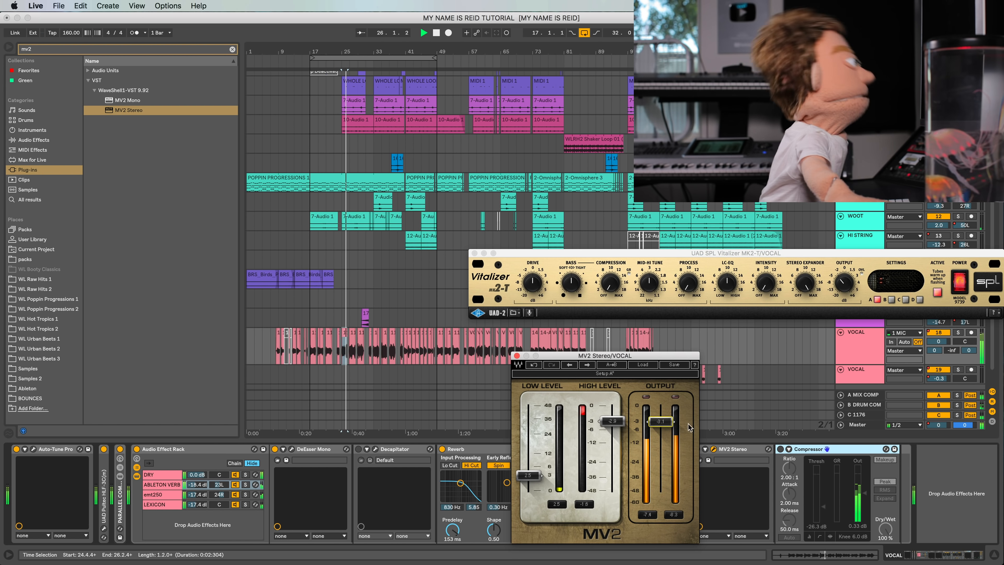
left_click_drag(527, 475, 528, 474)
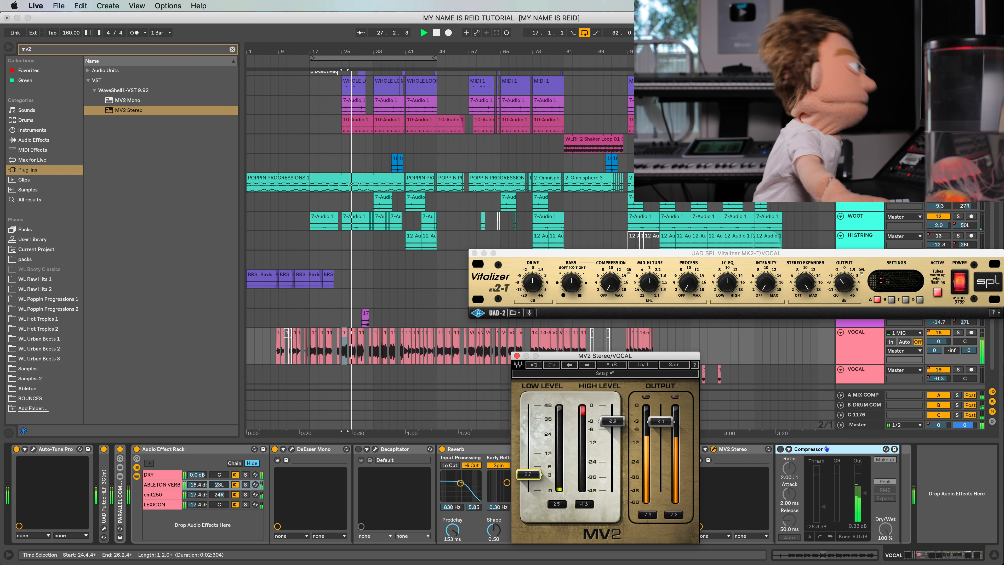
left_click(517, 356)
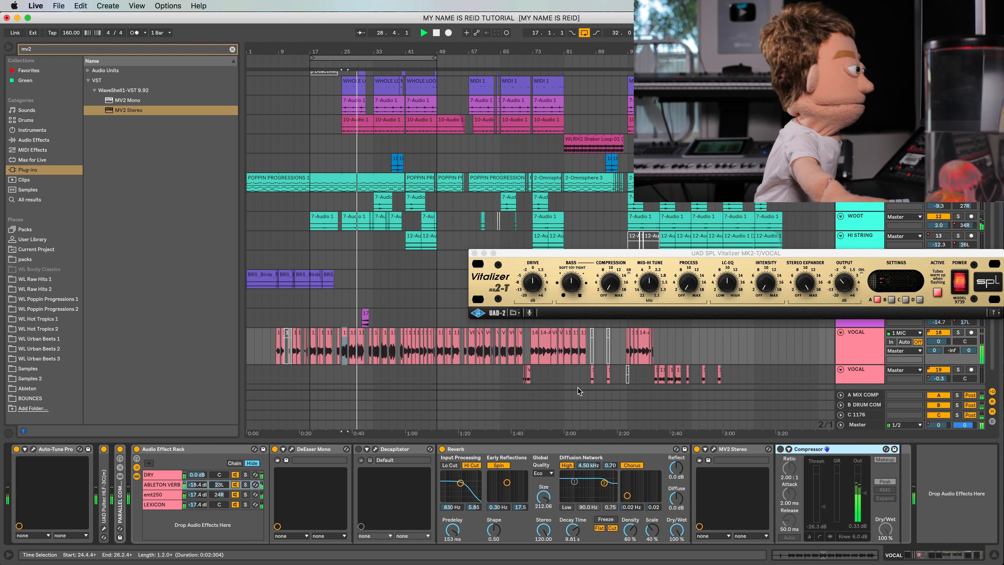
Delete the Compressor from the ABLETON VERB chain and close the Vitalizer window.
key("space")
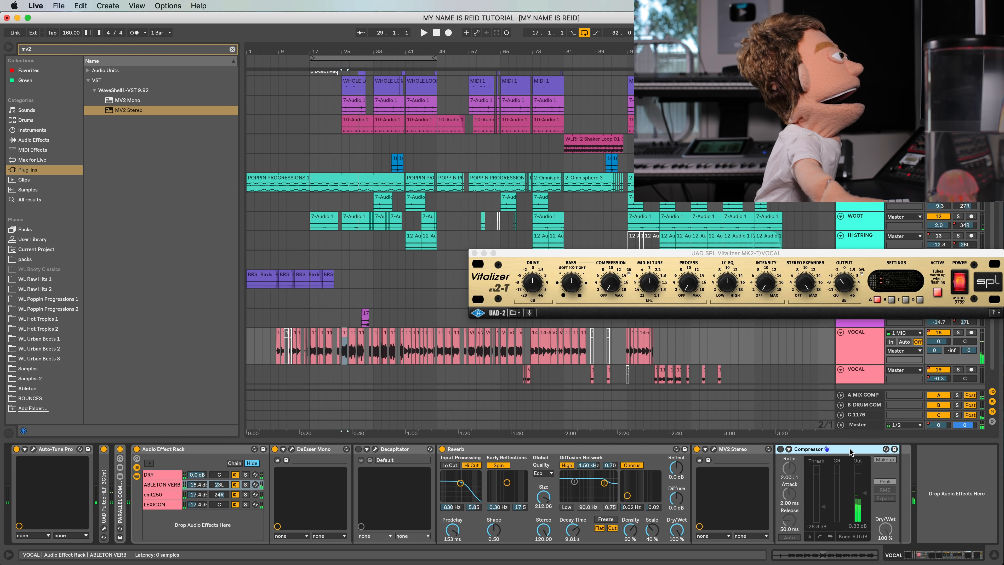
key("Delete")
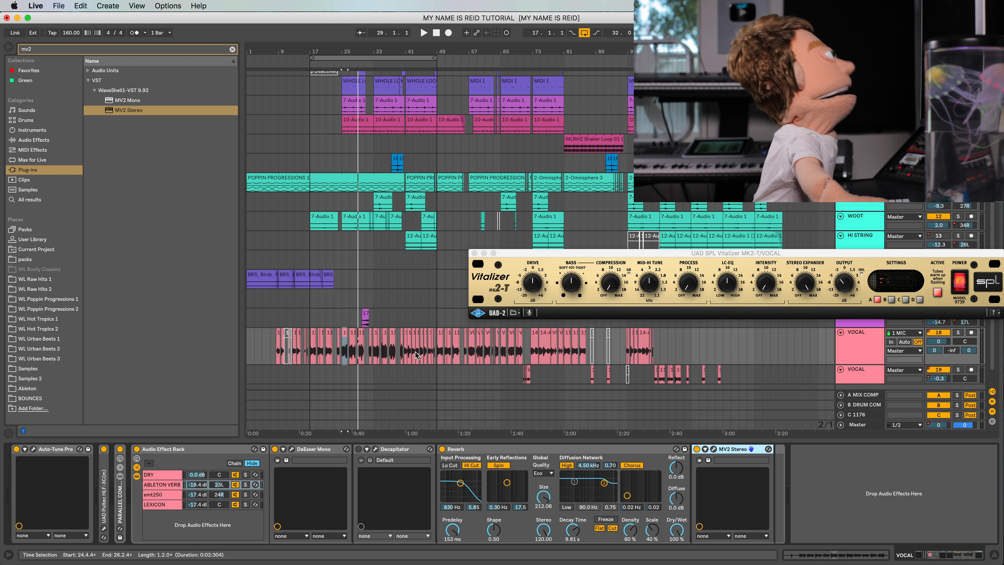
left_click(270, 347)
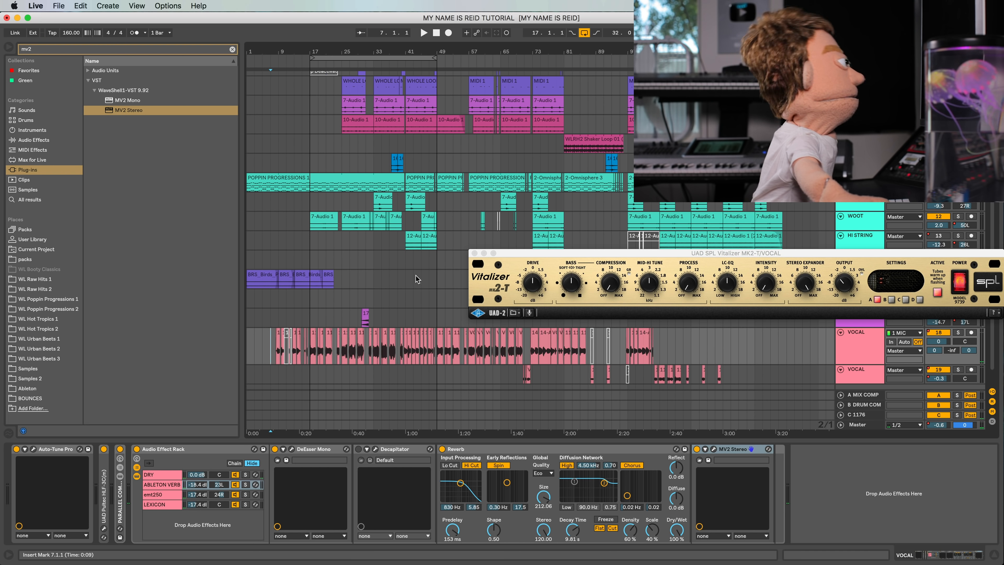
left_click(472, 254)
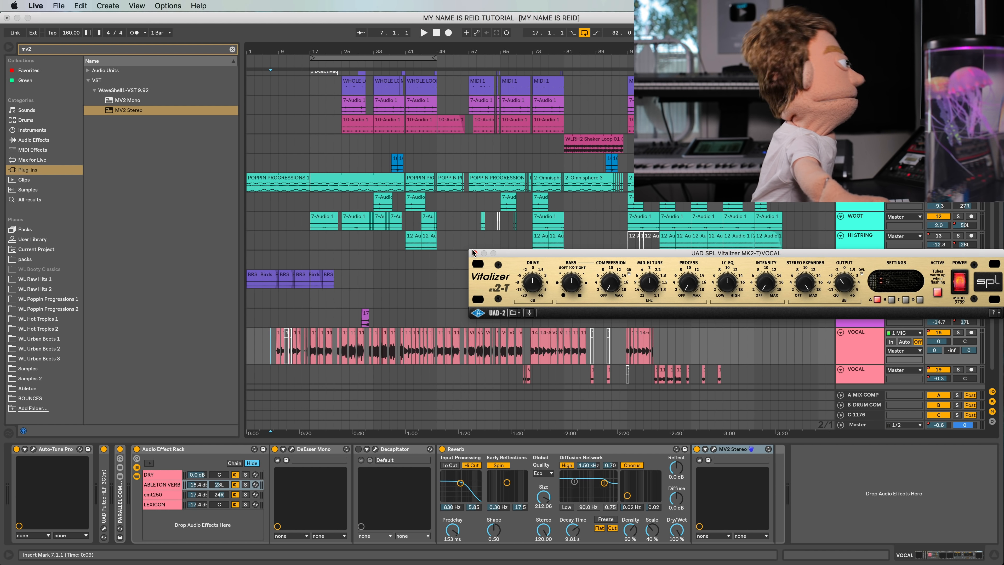
left_click(473, 253)
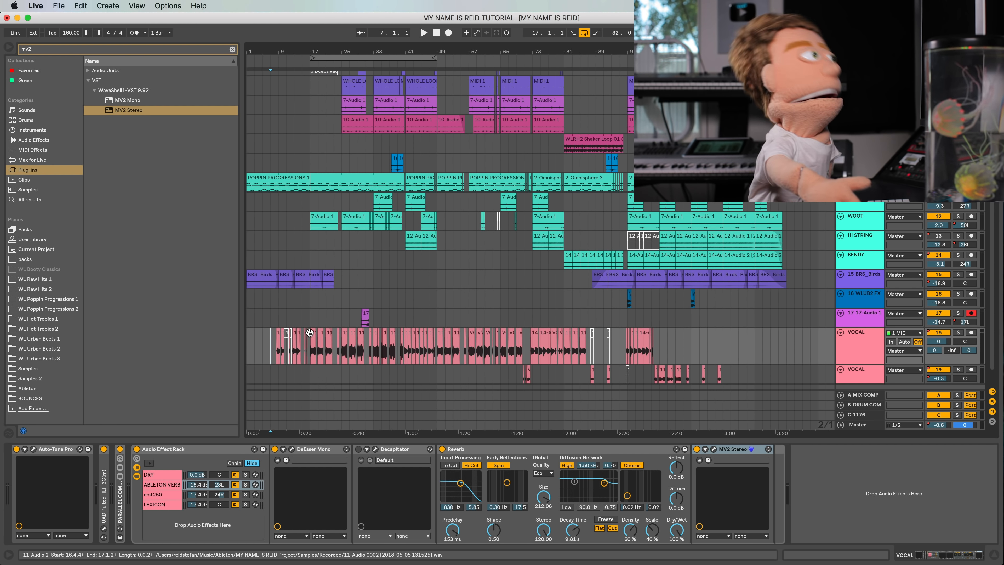
Show the automation lanes and check the volume controls of the ABLETON VERB, emt250 and LEXICON chains.
left_click(202, 485)
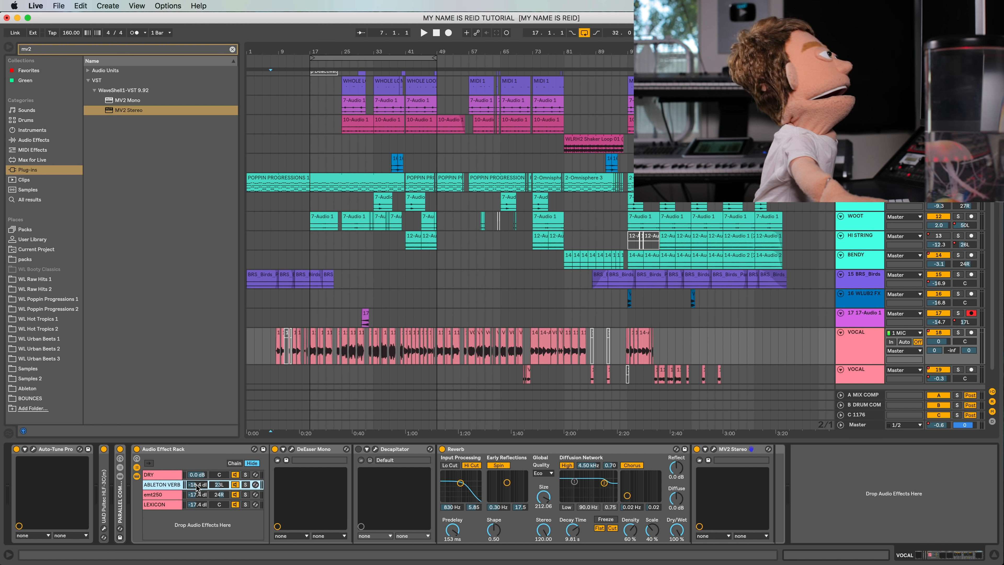
key("a")
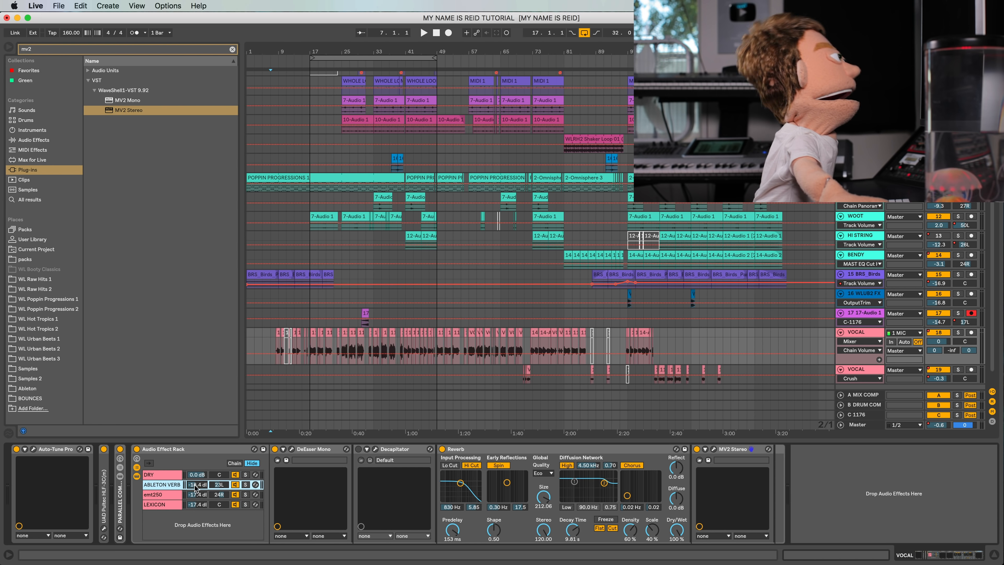
left_click(203, 494)
left_click(198, 504)
left_click(199, 494)
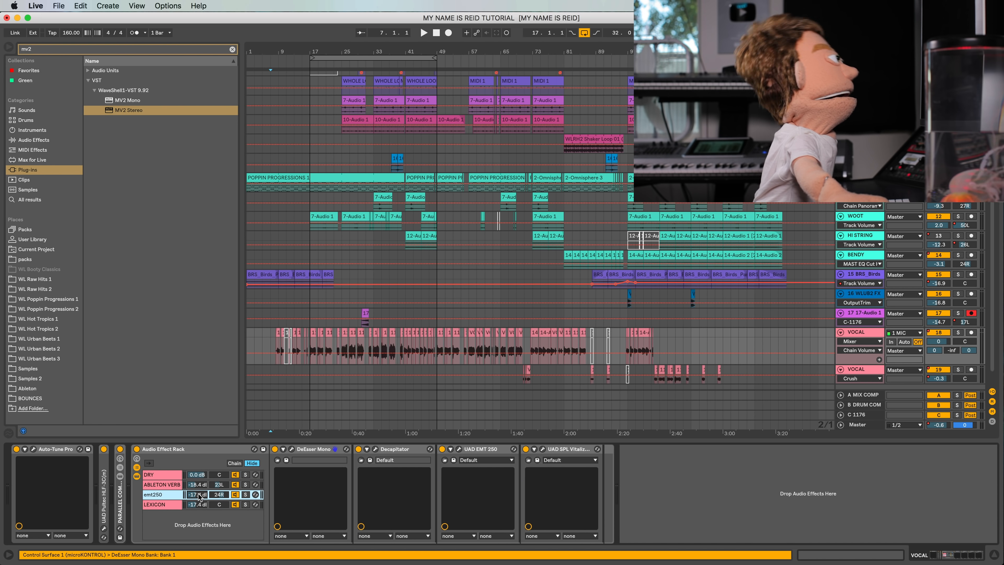
left_click(202, 482)
Select bars 25 to 49 on the VOCAL track, lower the ABLETON VERB chain's volume automation to -26.0 dB there and play it.
left_click_drag(296, 52, 297, 68)
left_click(362, 344)
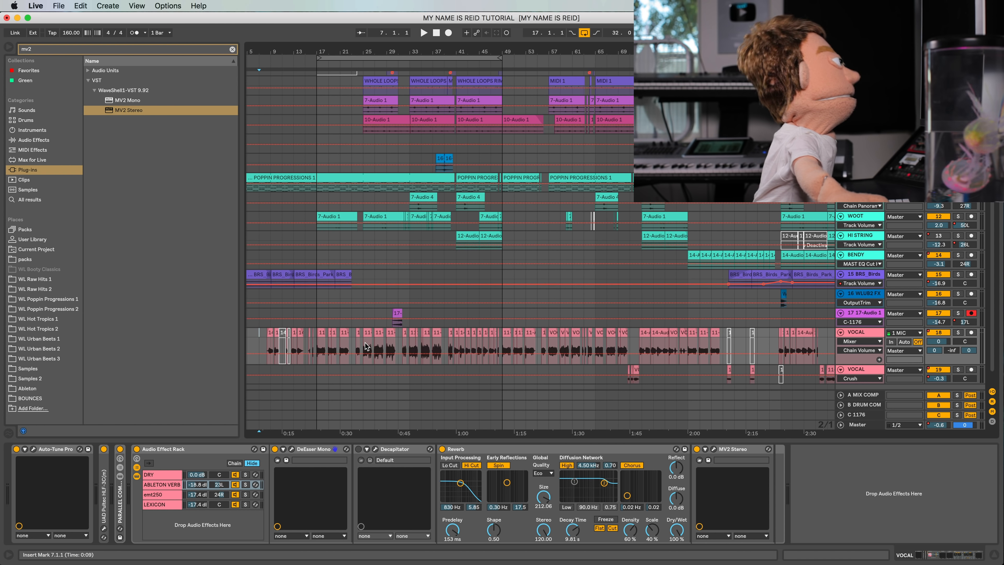
left_click_drag(361, 345, 461, 361)
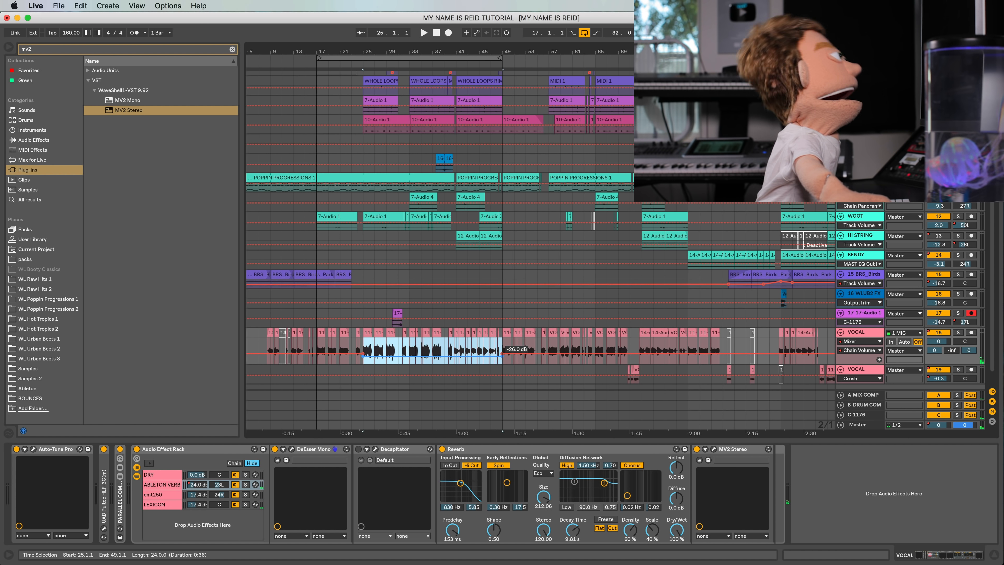
key("space")
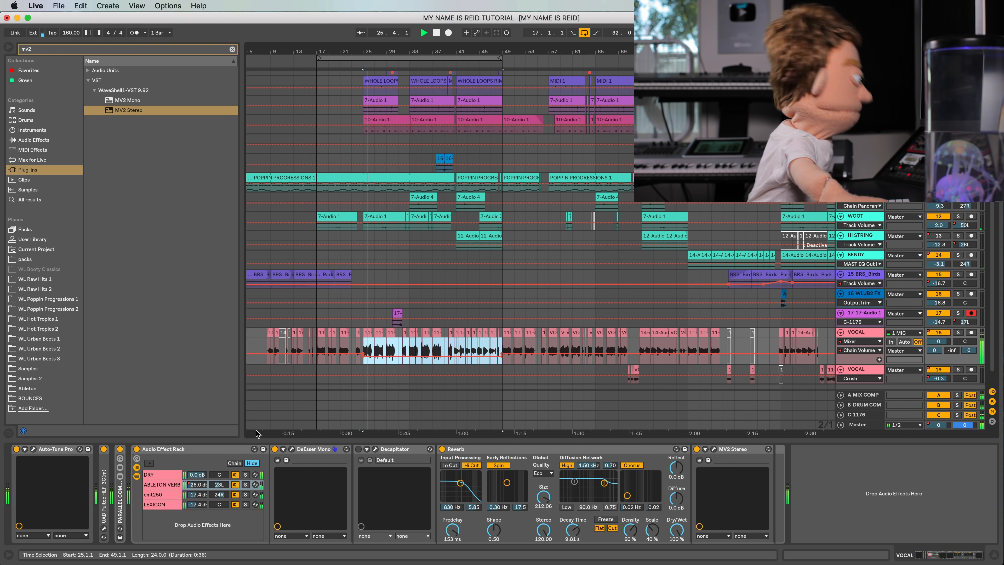
Lower the LEXICON chain's volume automation to -20.0 dB over bars 25 to 49 of the VOCAL track and play the section.
left_click(201, 505)
left_click_drag(360, 358, 503, 354)
key("space")
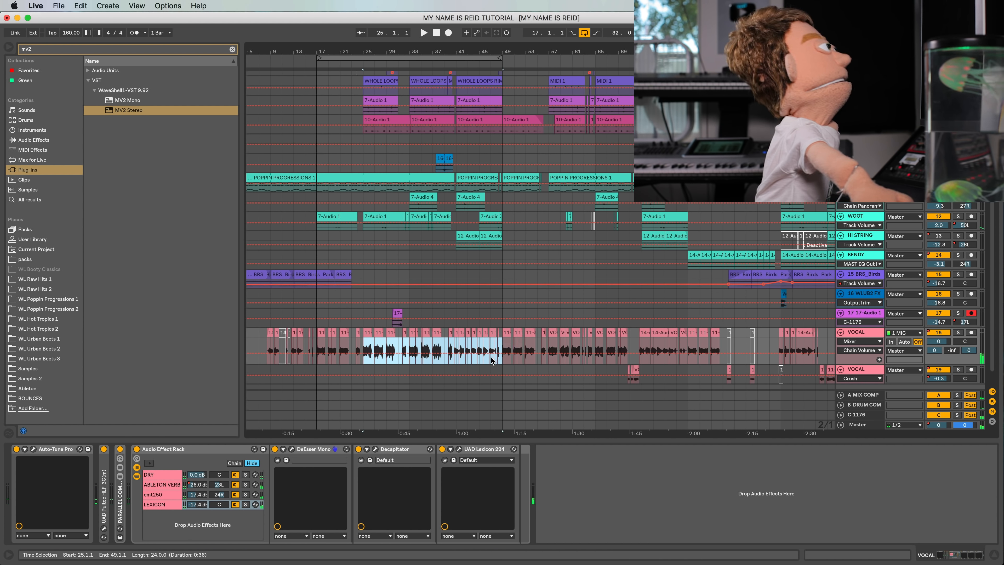
left_click(492, 357)
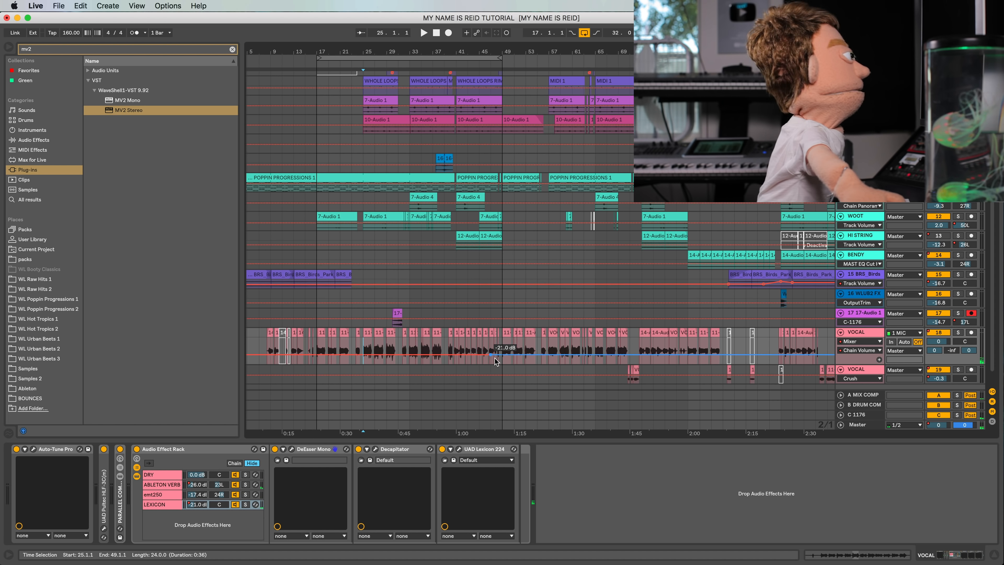
left_click_drag(478, 359, 373, 354)
key("space")
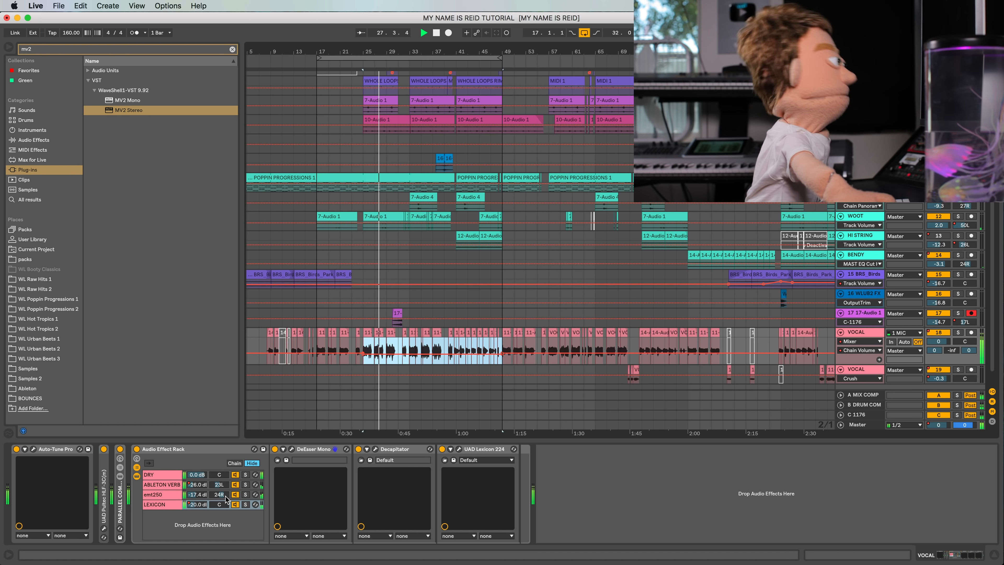
Pan the emt250 chain to 12R, stop playback and show the ABLETON VERB and LEXICON volume automation.
left_click_drag(220, 495, 219, 500)
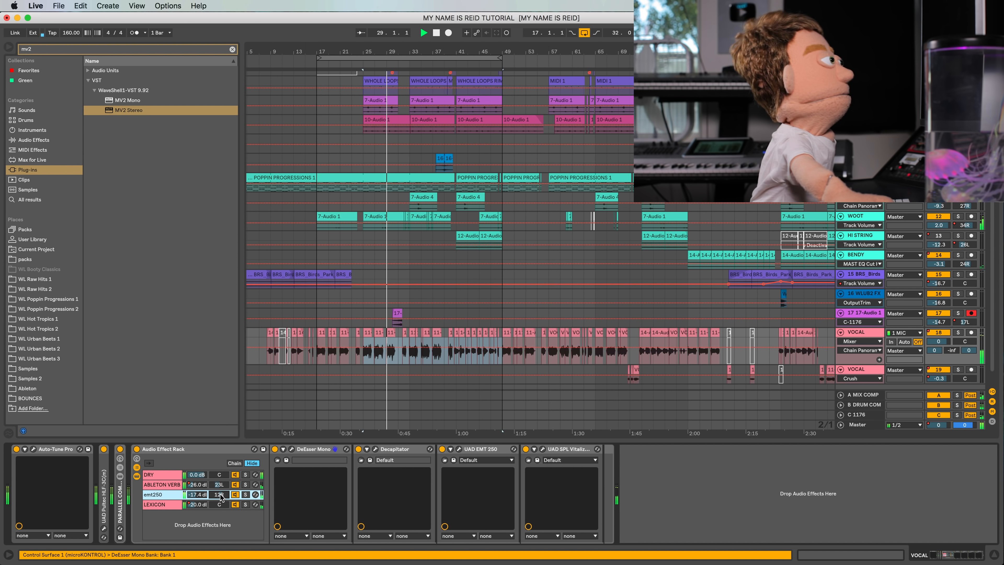
key("space")
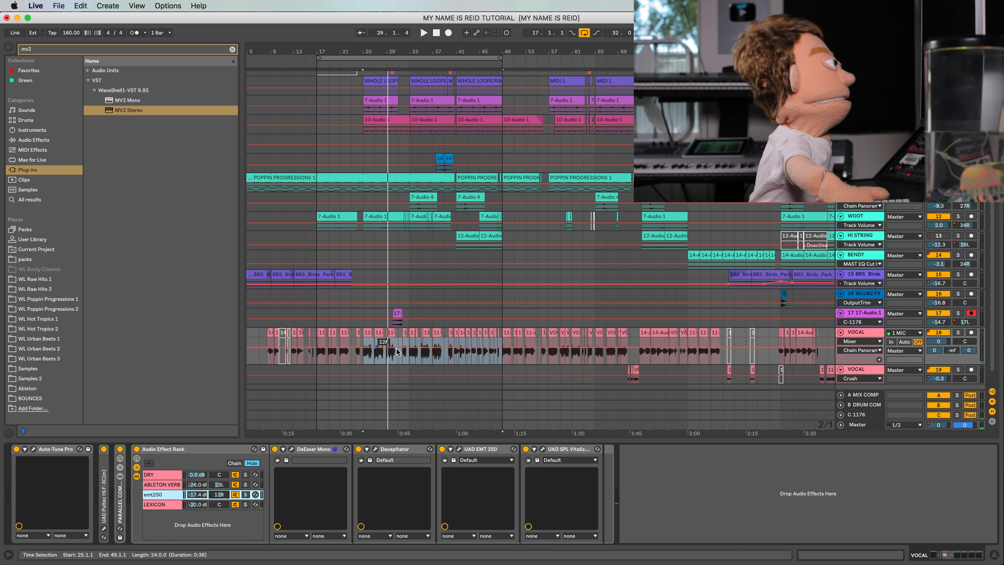
left_click(198, 484)
left_click(194, 506)
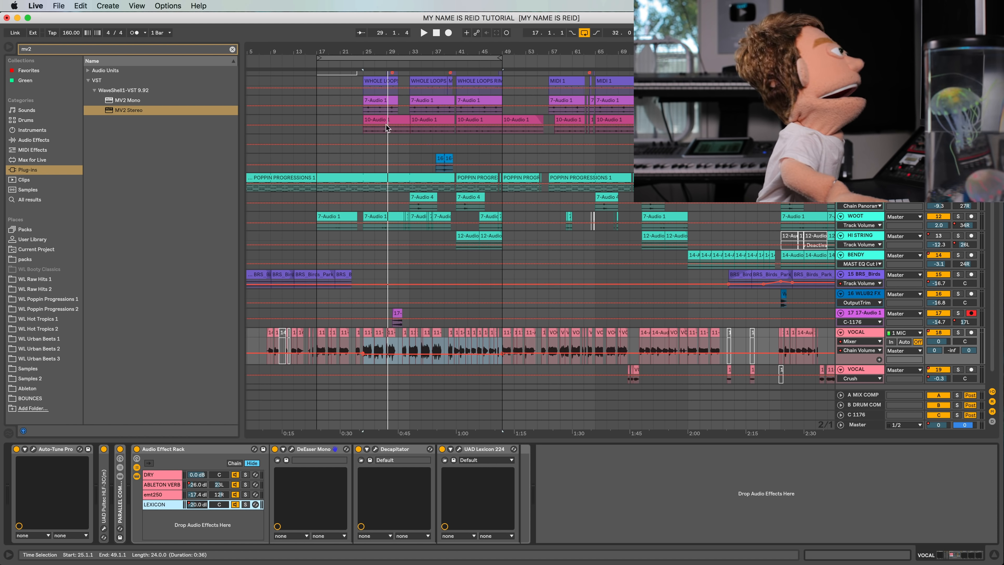
Zoom in on bars 25 to 49 of the VOCAL track and play from bar 25.
key("z")
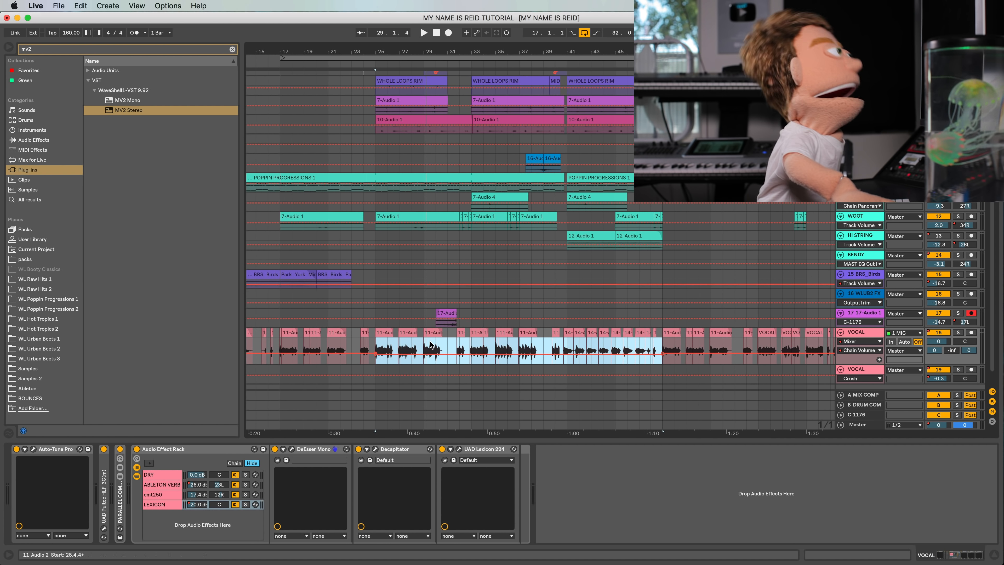
left_click(375, 348)
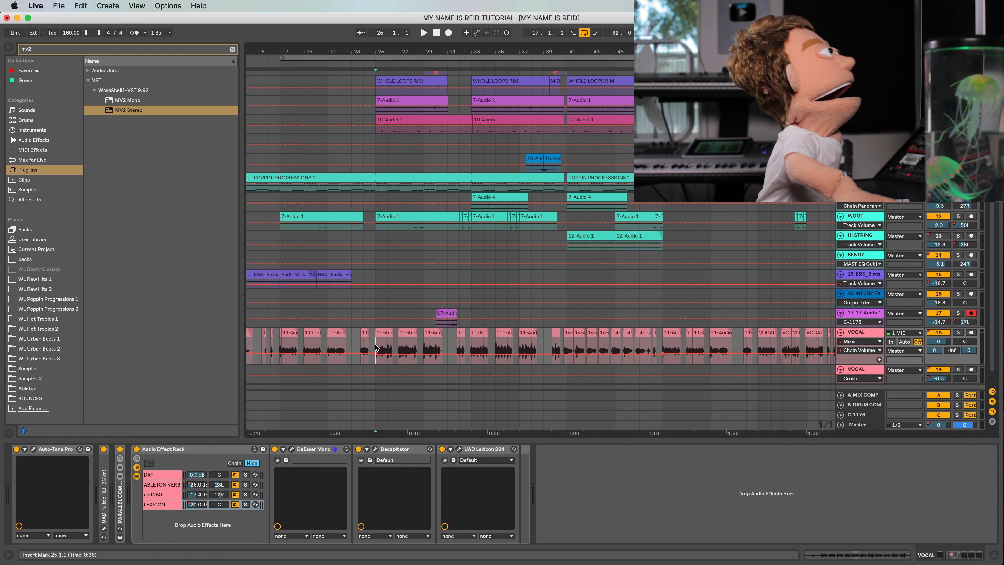
key("space")
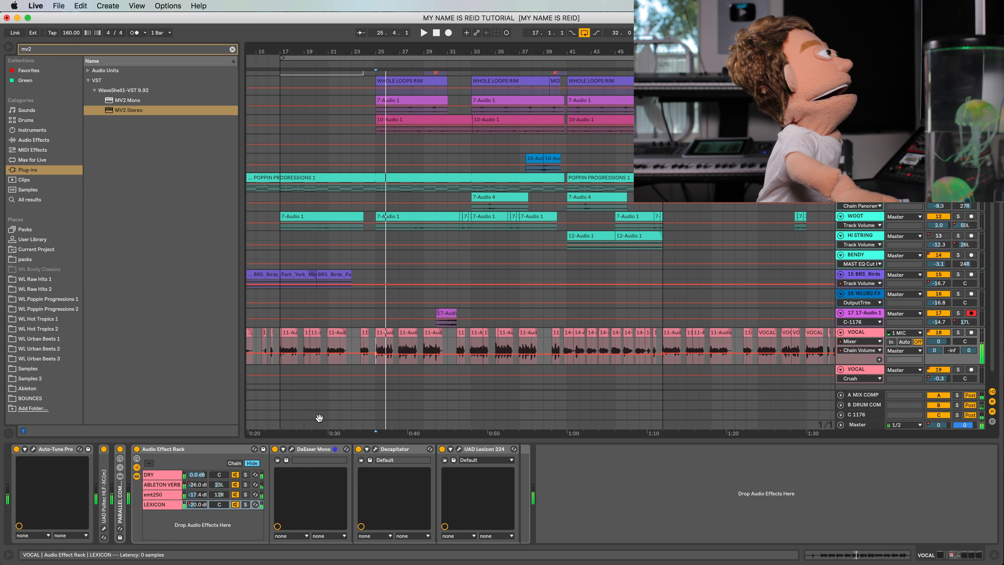
Automate the speaker of the ABLETON VERB and LEXICON chains off from bar 24 to bar 25 of the VOCAL track.
left_click_drag(359, 344, 372, 343)
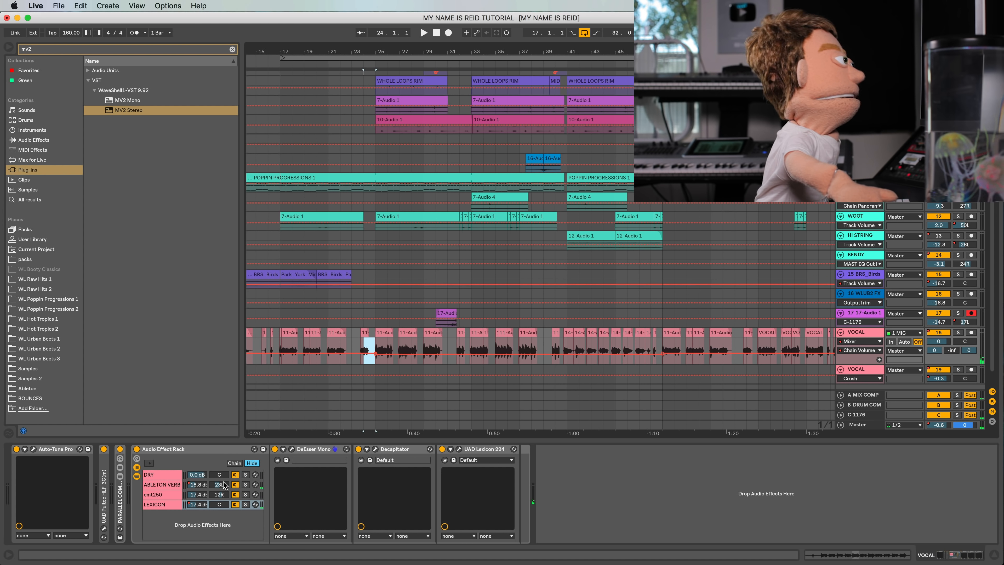
left_click(234, 484)
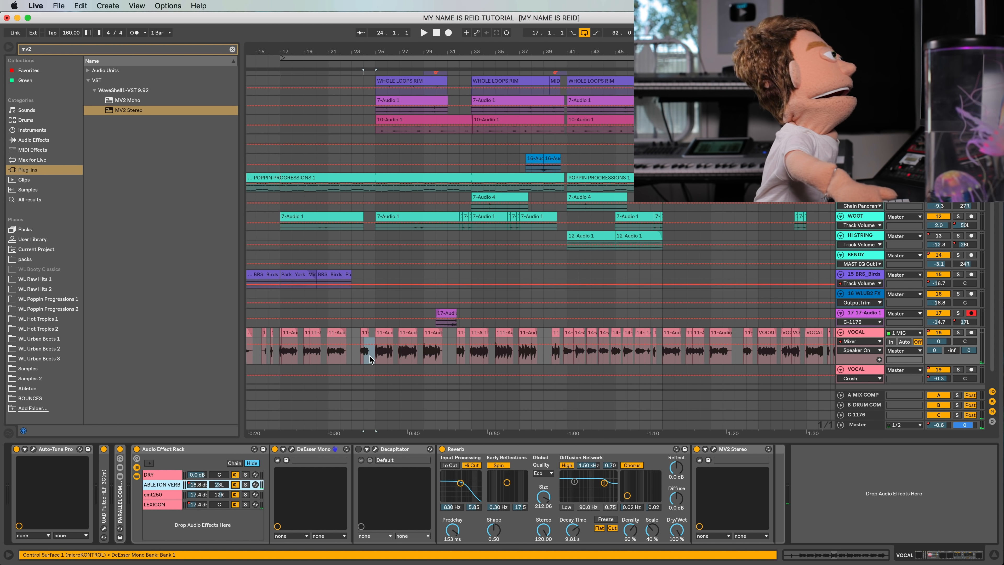
left_click_drag(373, 353, 370, 356)
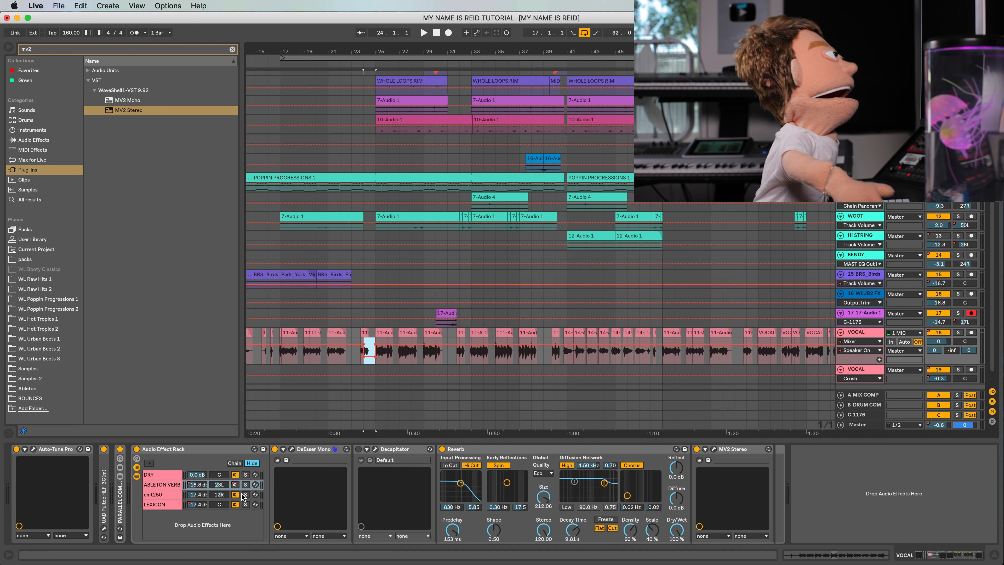
left_click(239, 505)
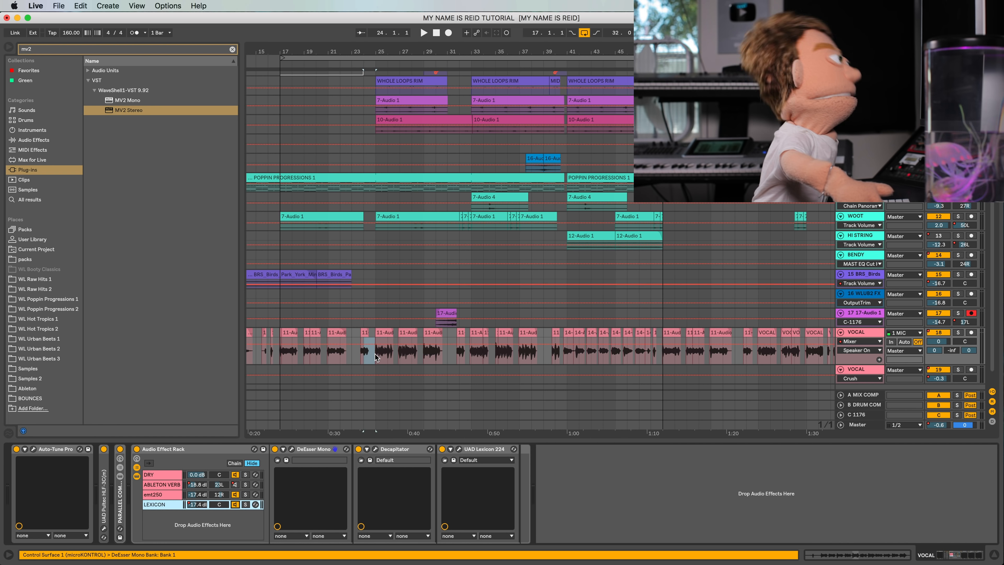
left_click(366, 359)
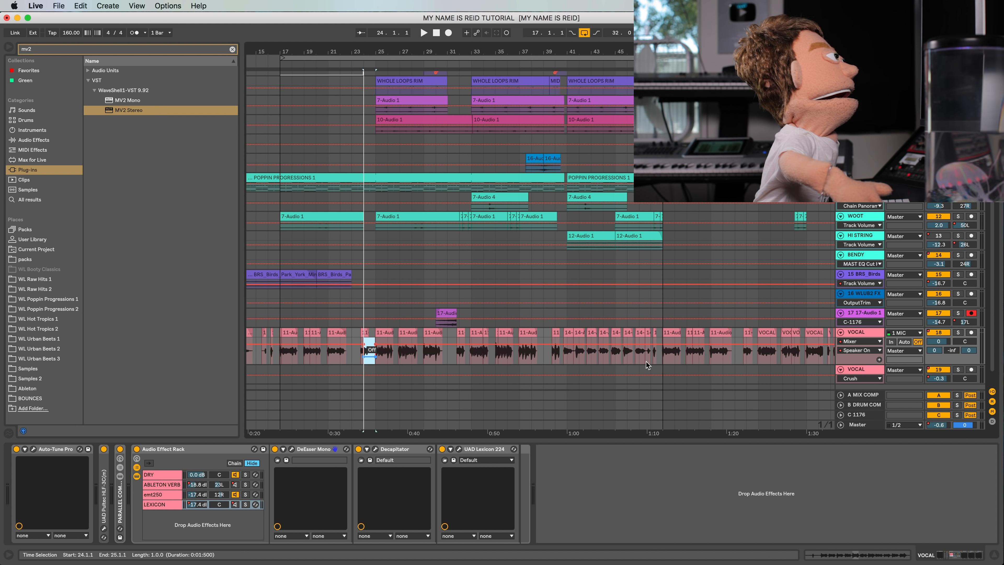
Automate the emt250 chain's speaker off from bar 24 to bar 25 and play the transition from bar 21.
right_click(235, 495)
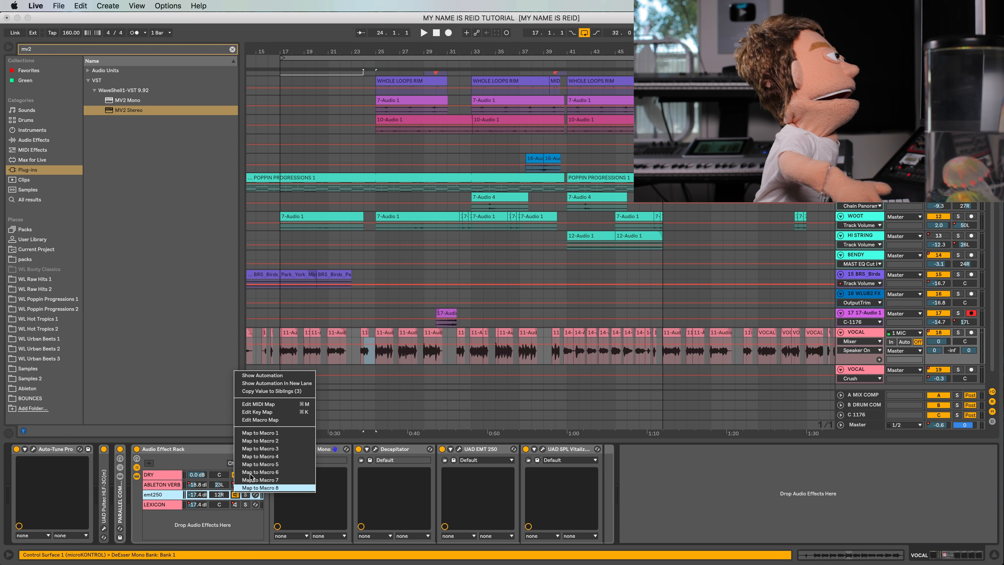
left_click(279, 373)
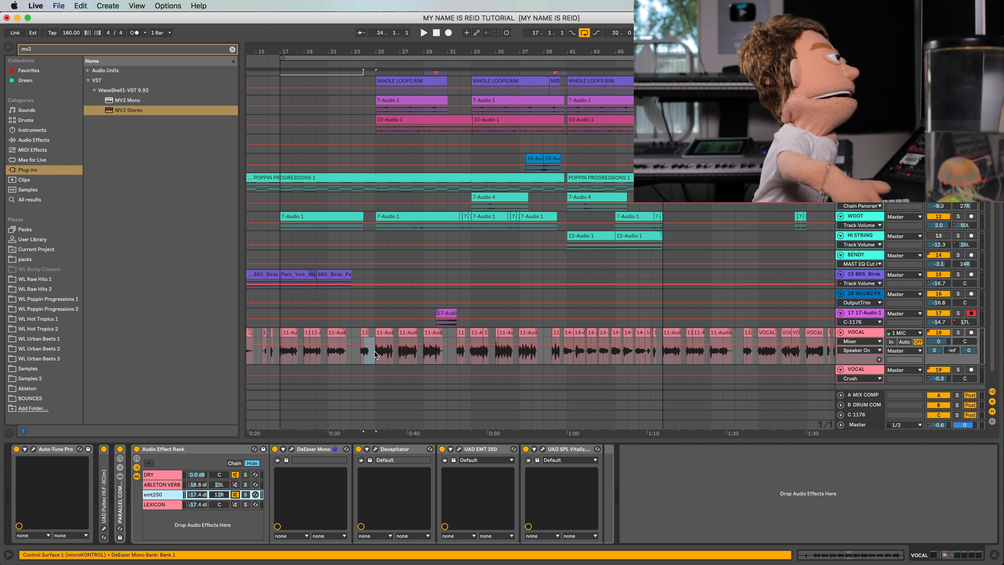
left_click_drag(372, 347, 372, 357)
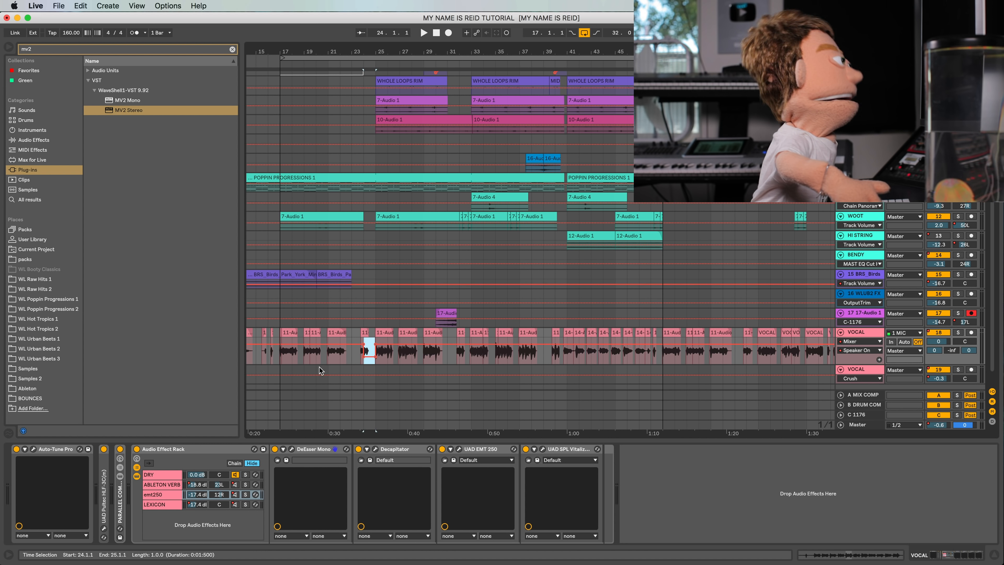
left_click(330, 358)
key("space")
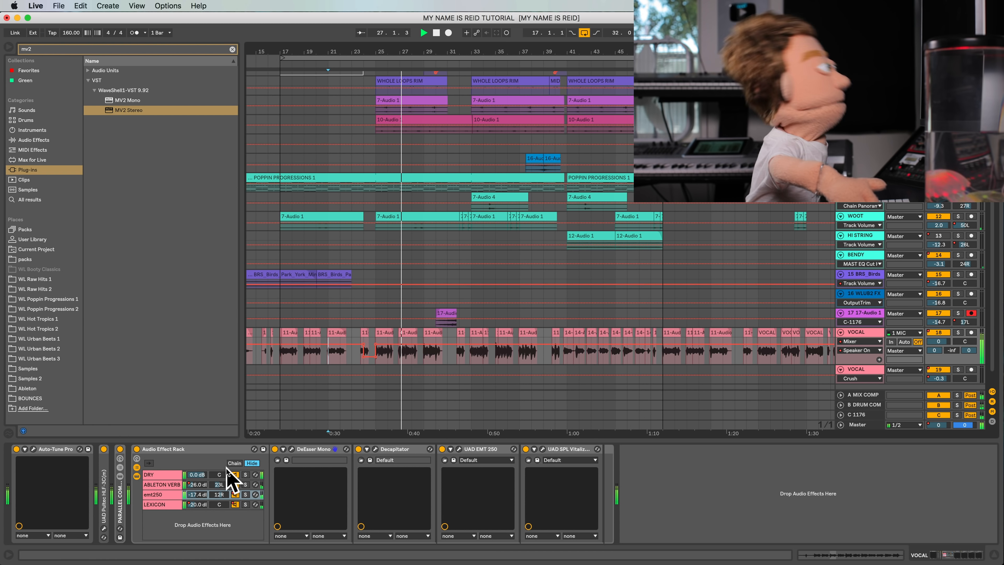
Delete the emt250 chain's speaker automation and replay the transition from bar 23.
key("space")
right_click(238, 495)
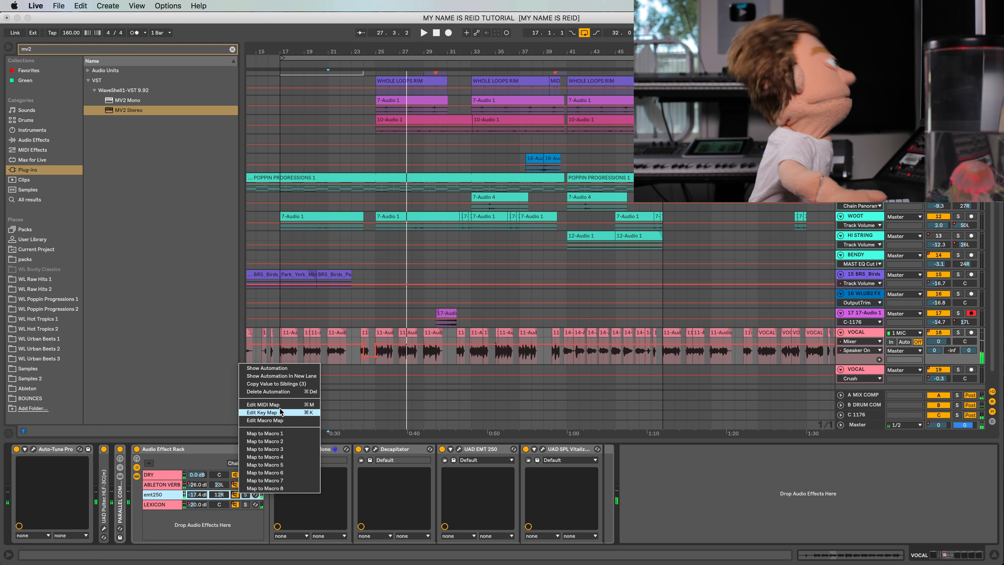
left_click(279, 392)
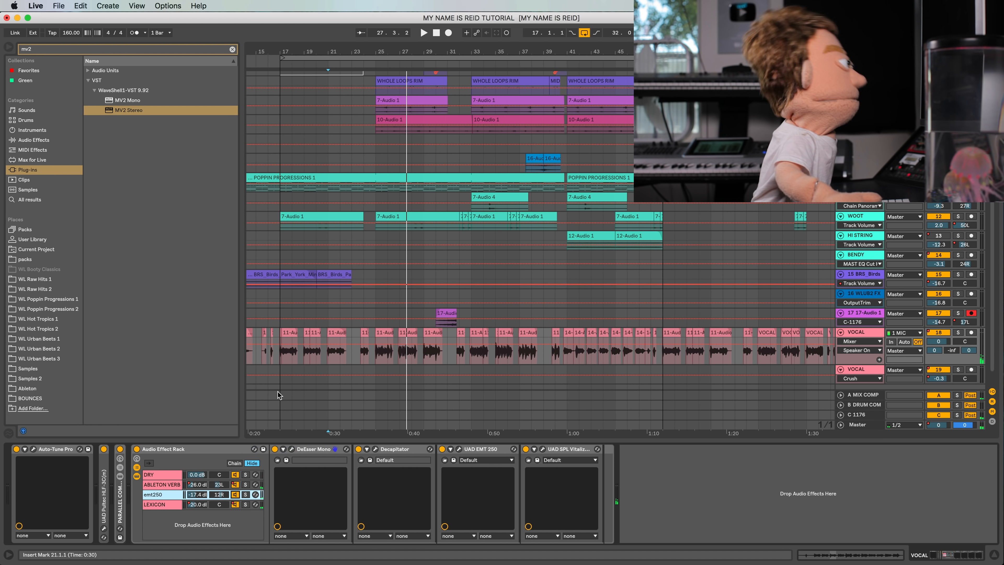
left_click(352, 358)
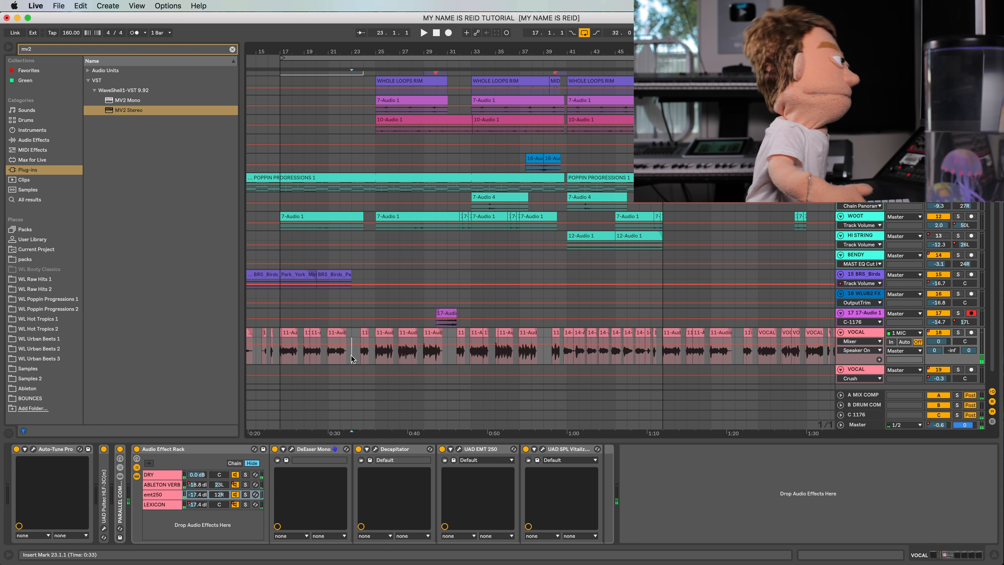
key("space")
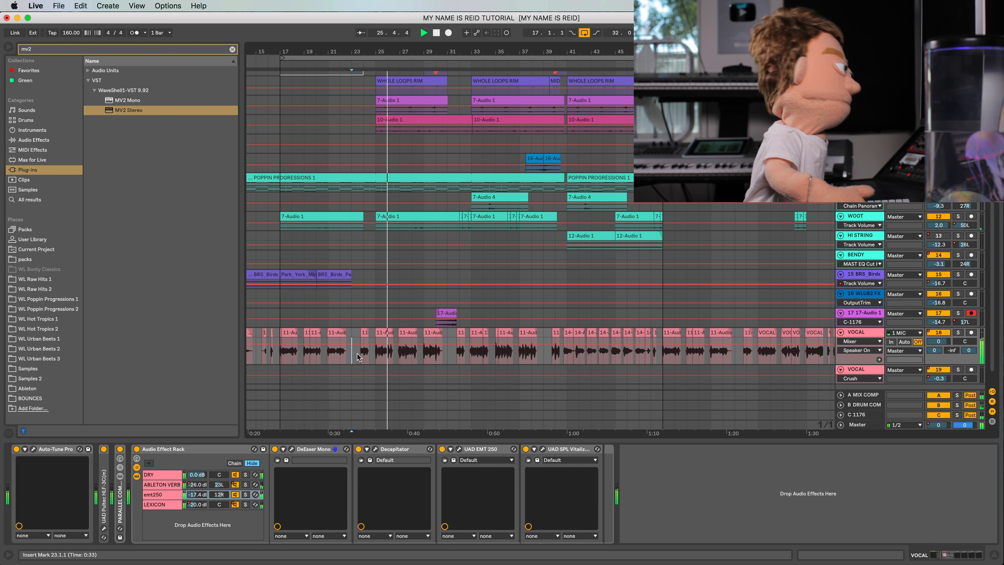
Lower the emt250 chain's volume automation to -26.0 dB from bar 23 until just before bar 25.
left_click(198, 495)
key("space")
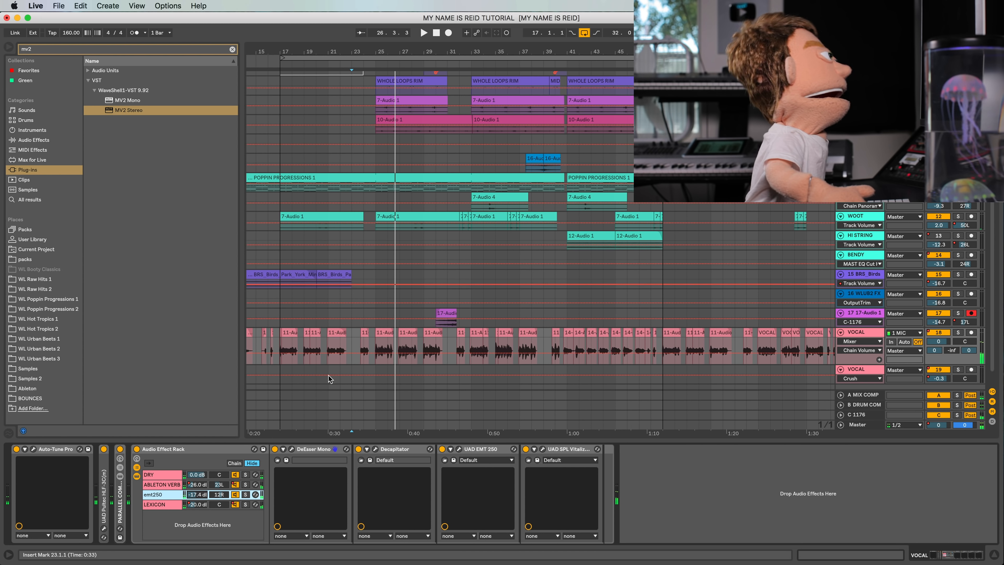
key("a")
left_click_drag(354, 354, 368, 358)
key("a")
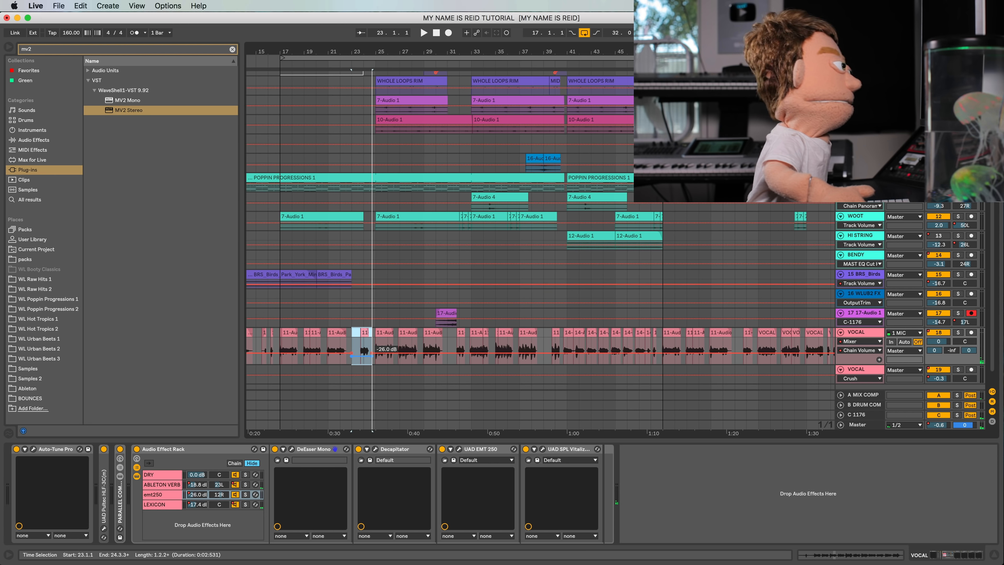
Hide the automation lanes and play the vocal from bar 23 into bar 25.
left_click(361, 345)
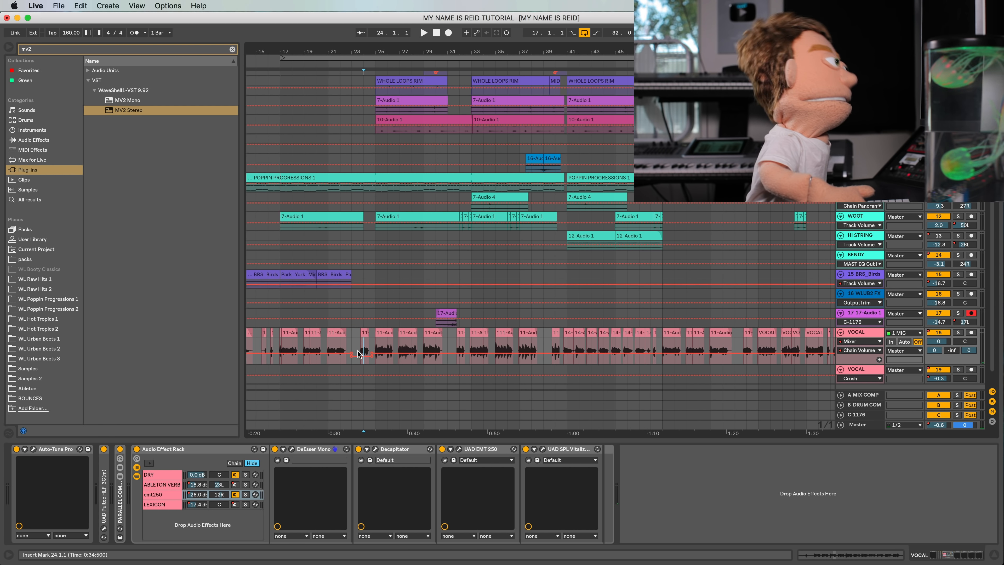
key("a")
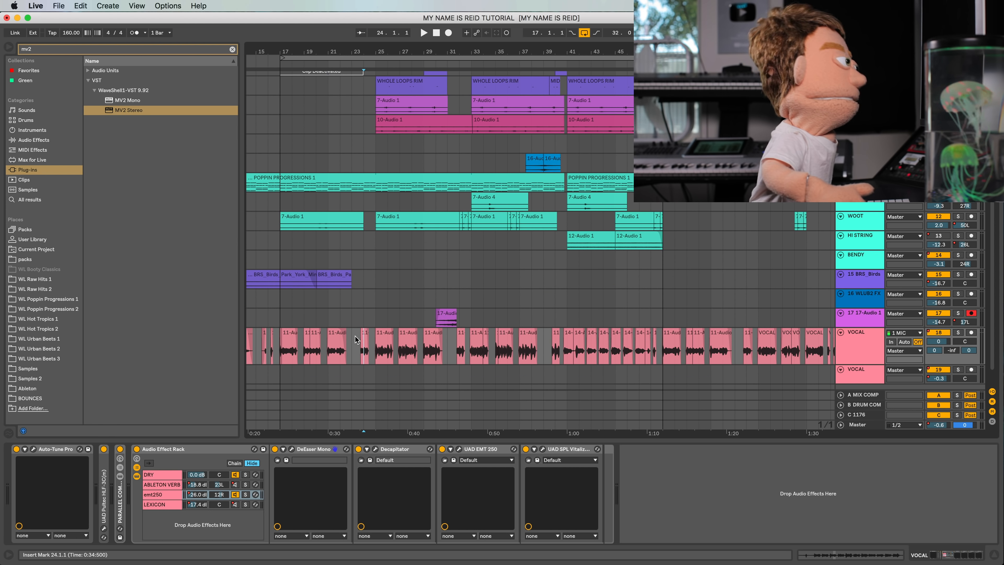
left_click(350, 340)
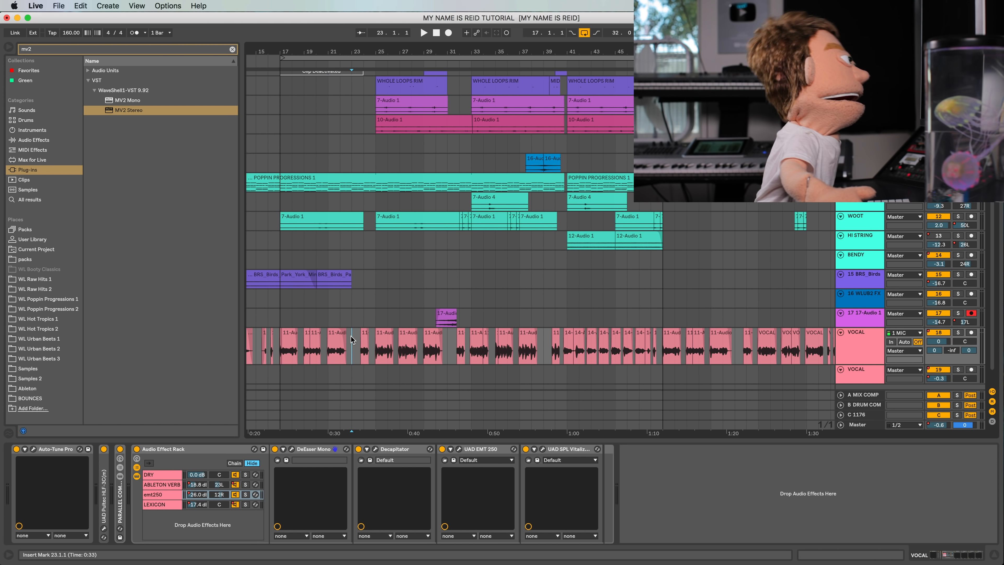
key("space")
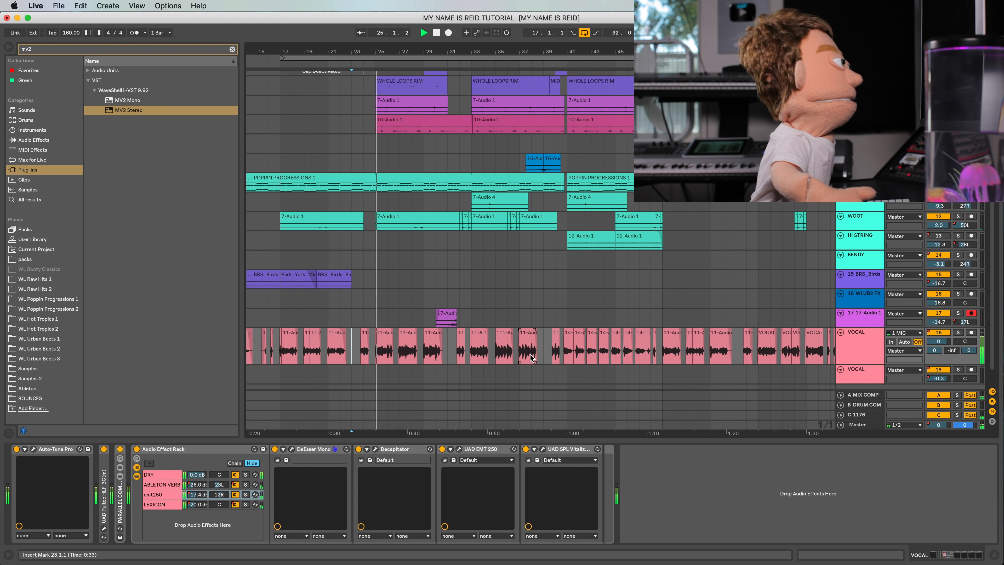
key("space")
Move the end of the emt250 volume dip closer to bar 25, hide the automation lanes and replay the transition.
key("a")
left_click_drag(372, 352, 375, 355)
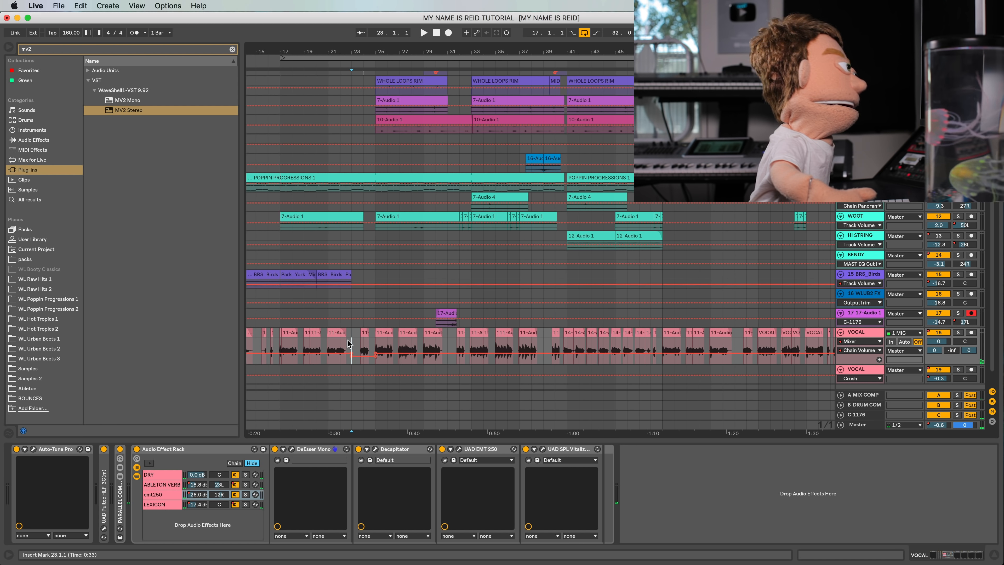
key("a")
key("space")
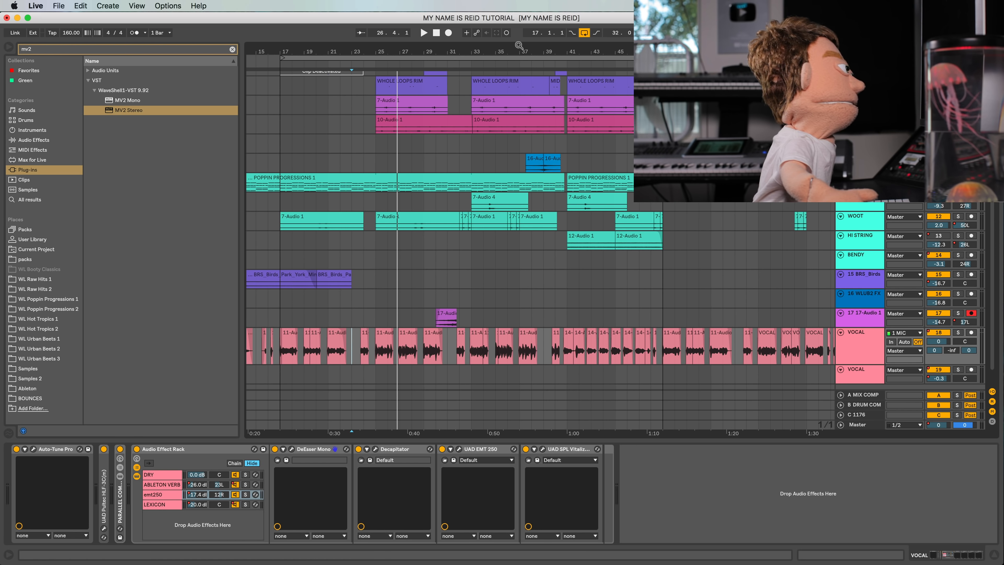
Show the Decay Time automation of the ABLETON VERB chain's Reverb and raise it to 18.7 s from bar 20 to bar 21.
left_click_drag(519, 45, 519, 30)
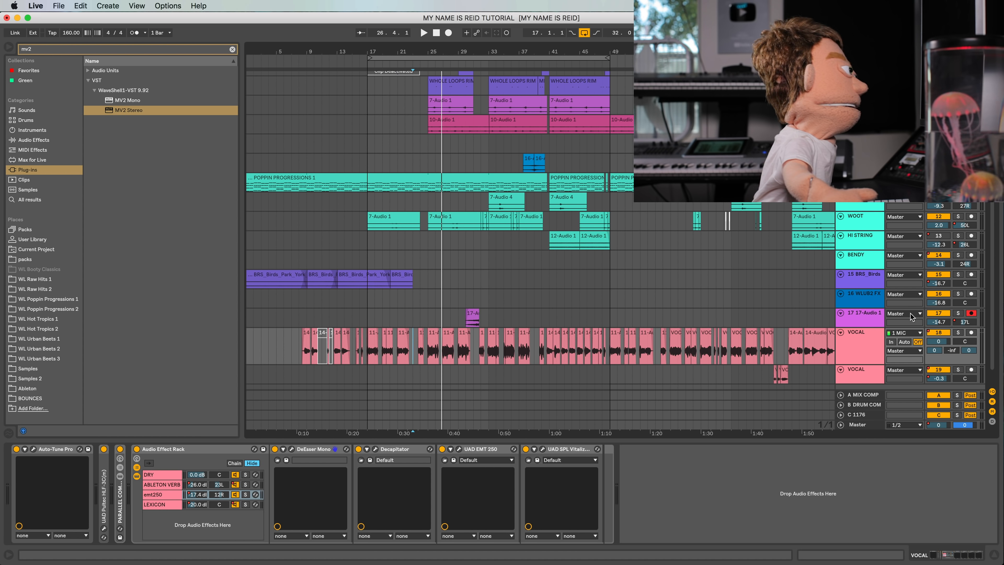
left_click(869, 345)
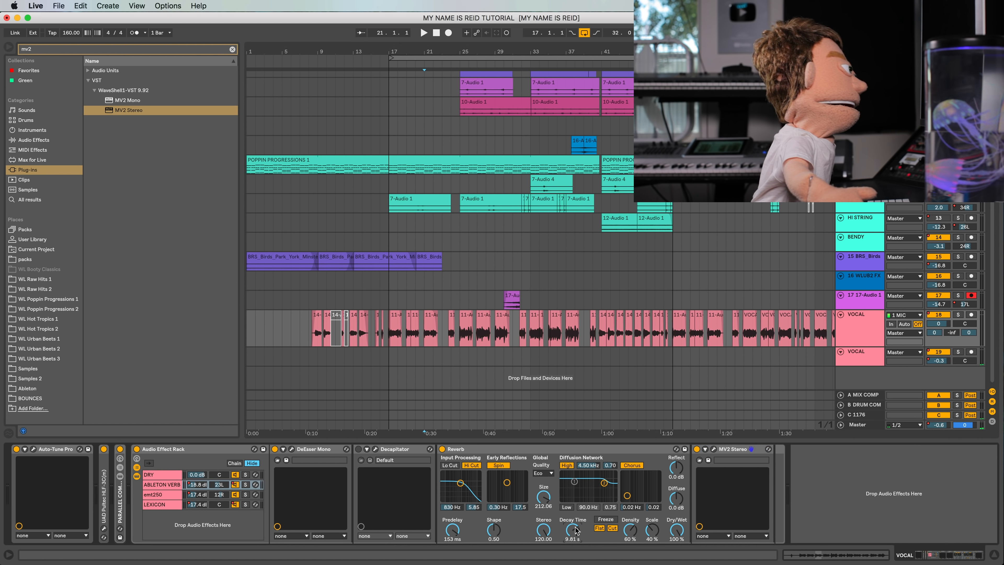
key("a")
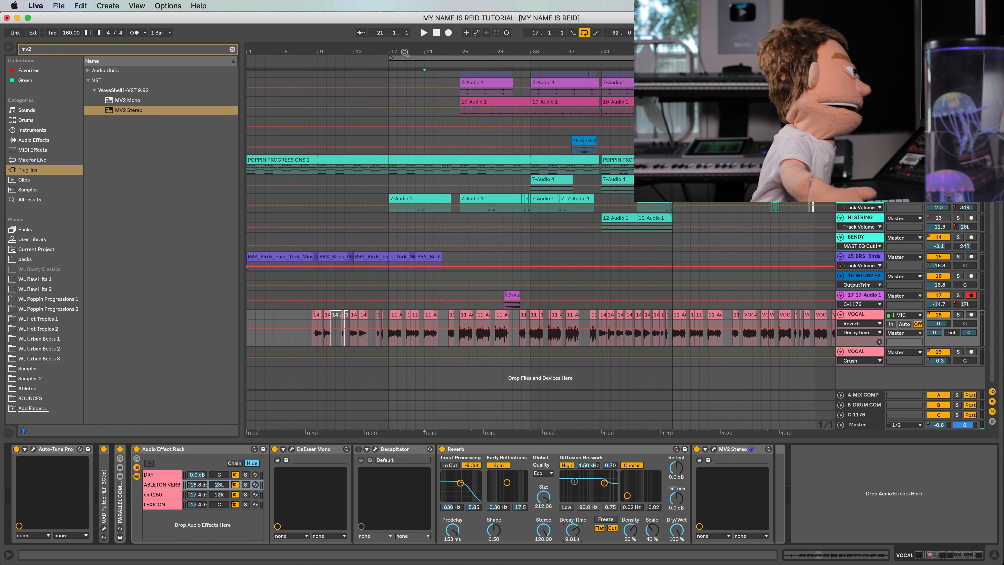
left_click_drag(405, 52, 419, 257)
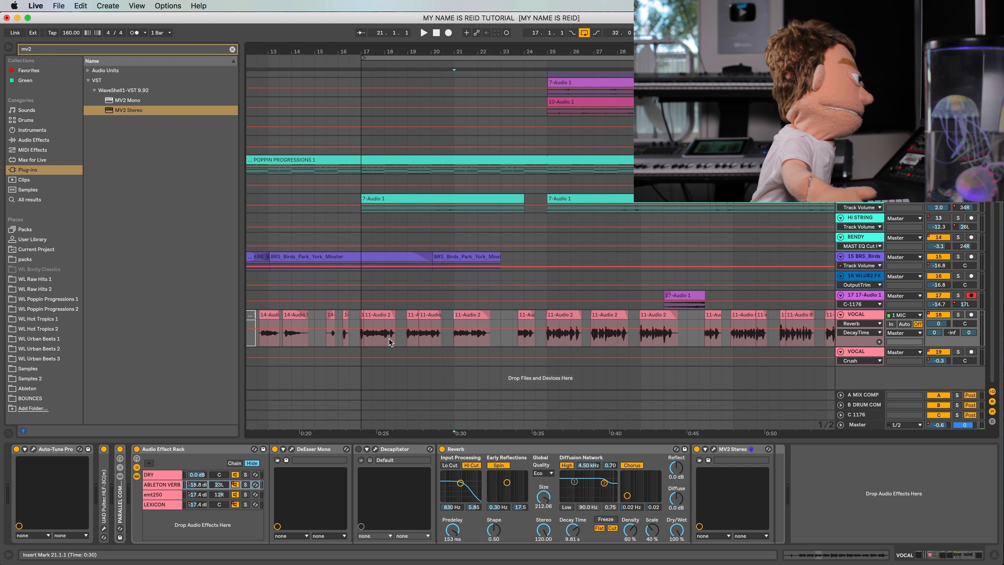
left_click_drag(389, 342, 445, 328)
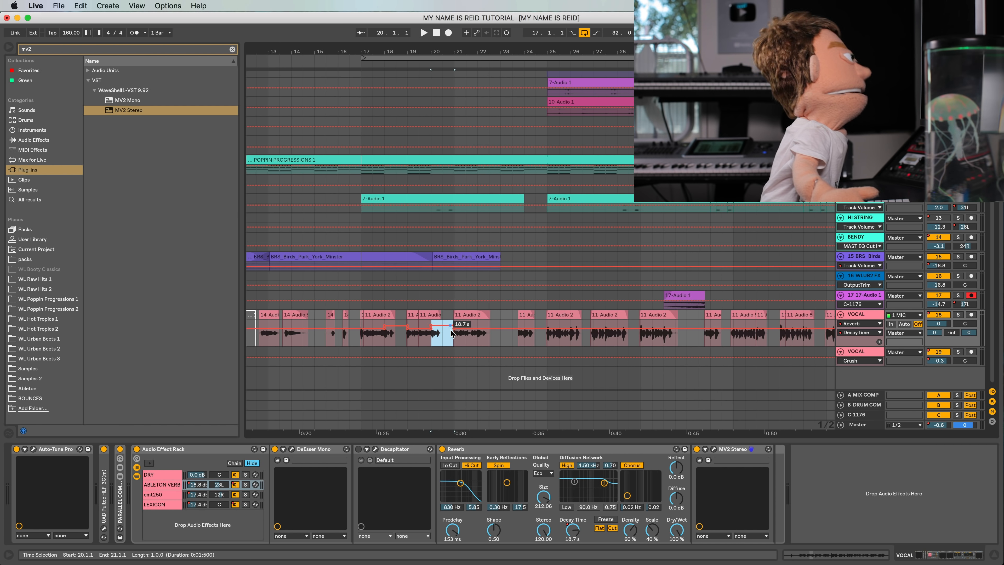
Raise the Reverb's Decay Time automation to 16.7 s in the vocal gap from bar 22 to about bar 23.3.
left_click_drag(487, 341, 519, 338)
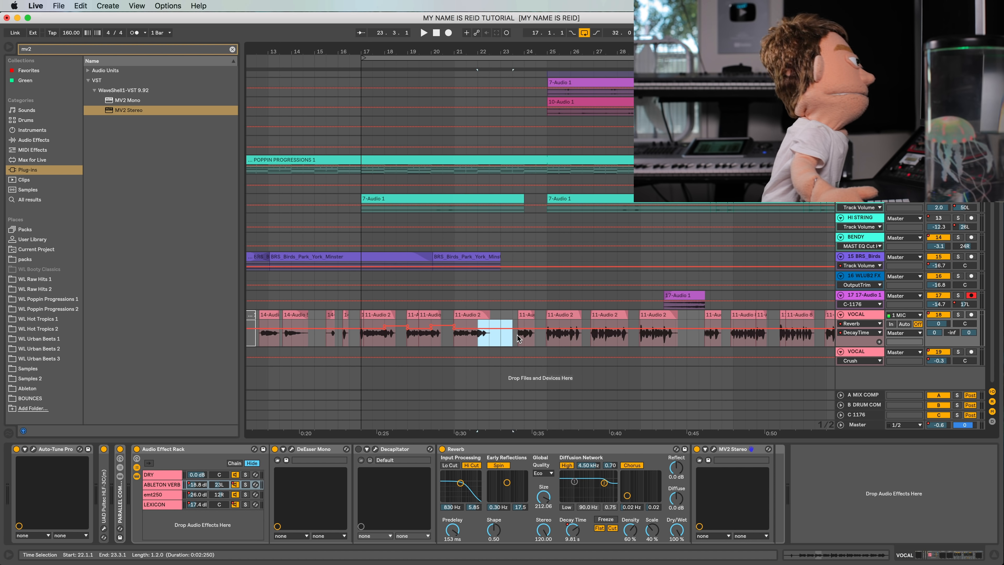
left_click(510, 332)
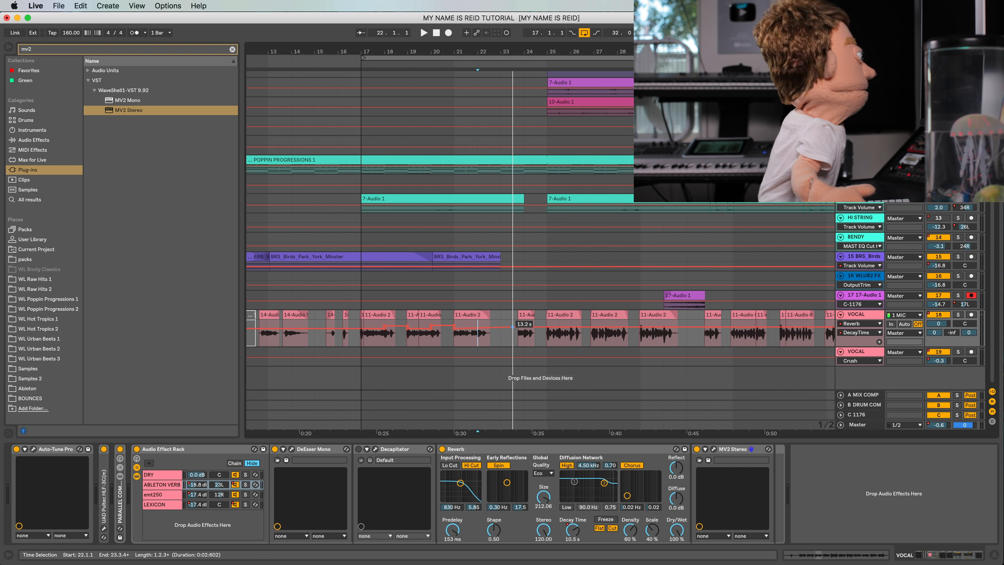
left_click_drag(514, 337, 490, 324)
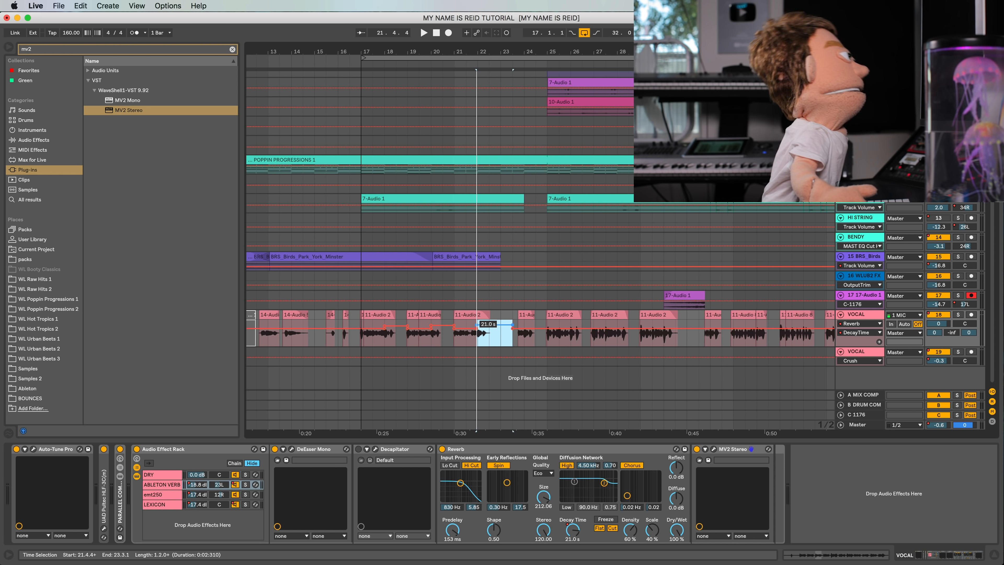
left_click(516, 329)
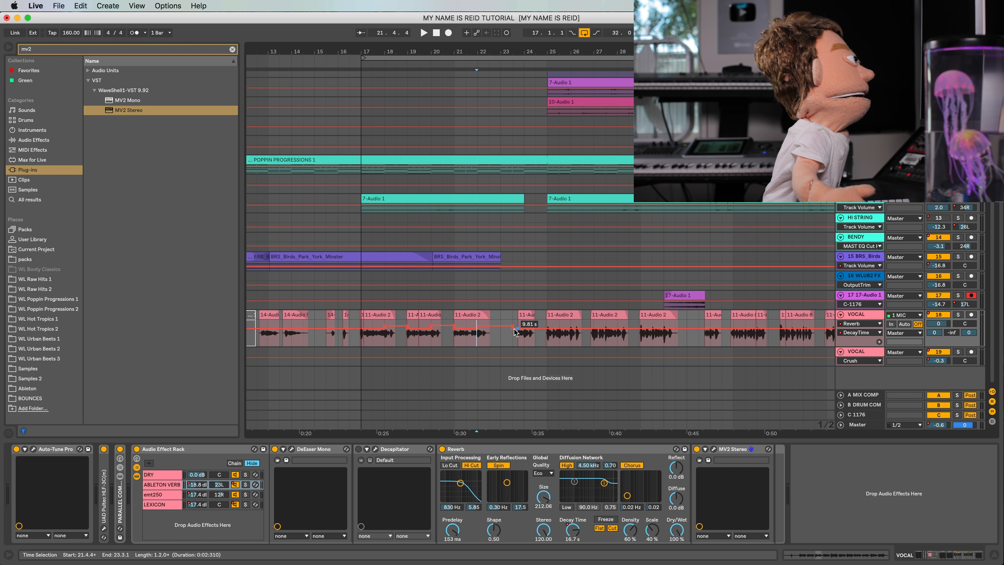
Play the vocal from bar 17, lower the Decay Time automation under the phrases between the raised sections, and replay from bar 16.3.
left_click(355, 339)
key("space")
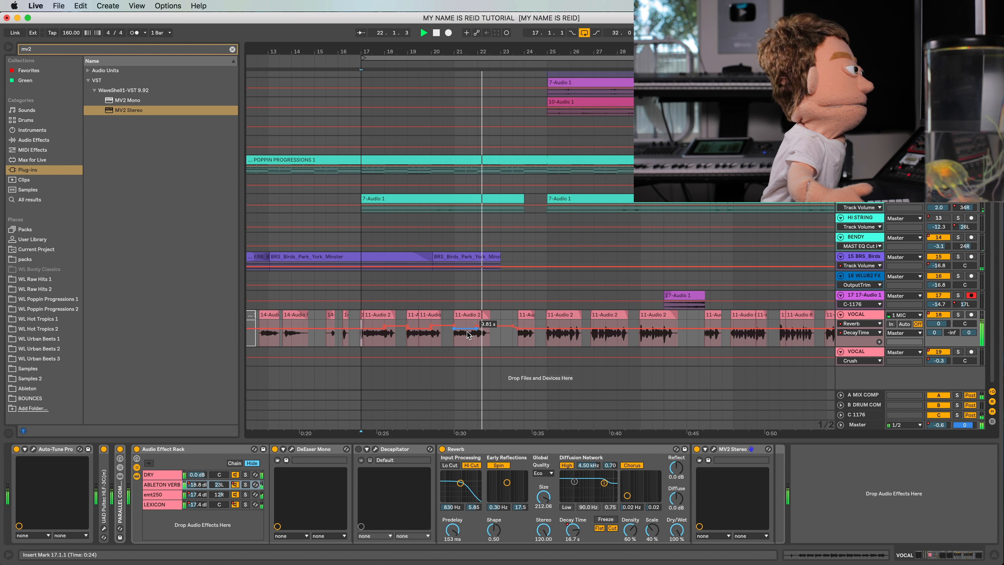
left_click_drag(467, 332, 423, 337)
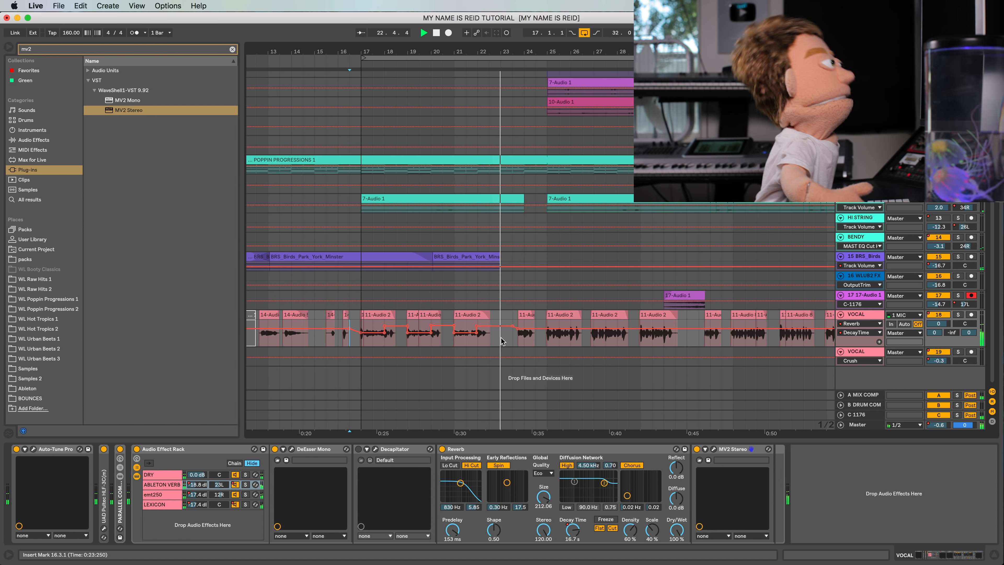
key("space")
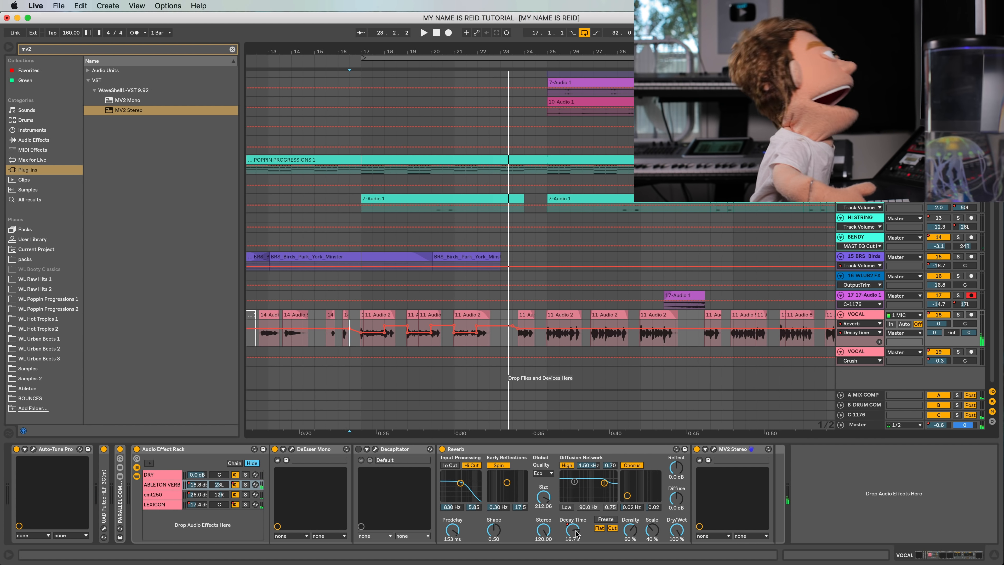